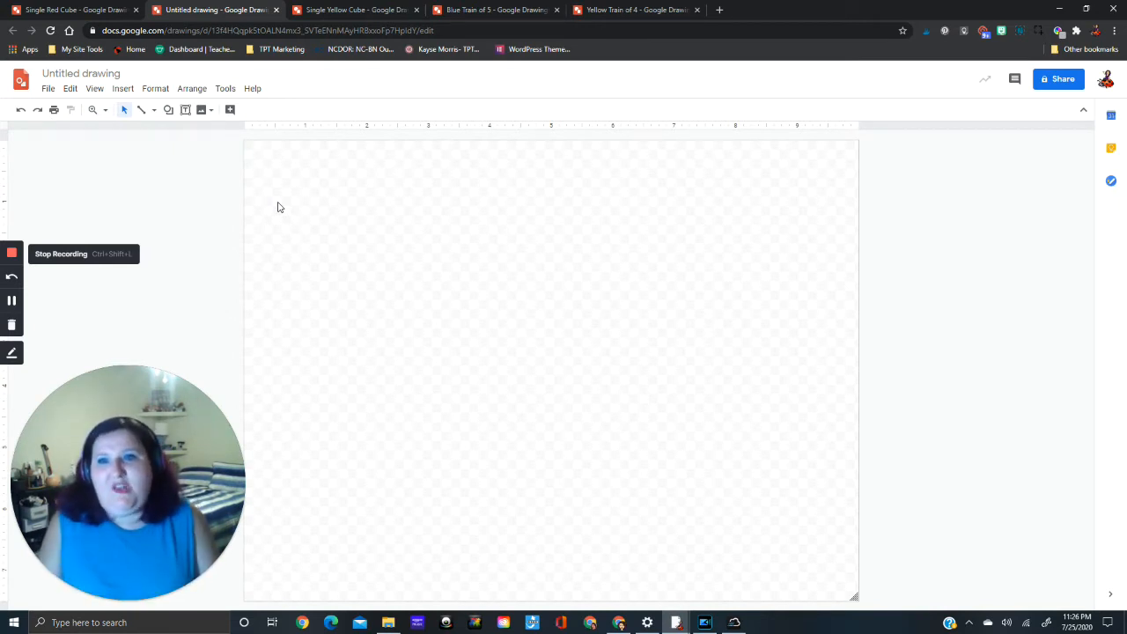
Step: Look over the finished Single Yellow Cube and Single Red Cube drawings as examples of the cube design
click(321, 11)
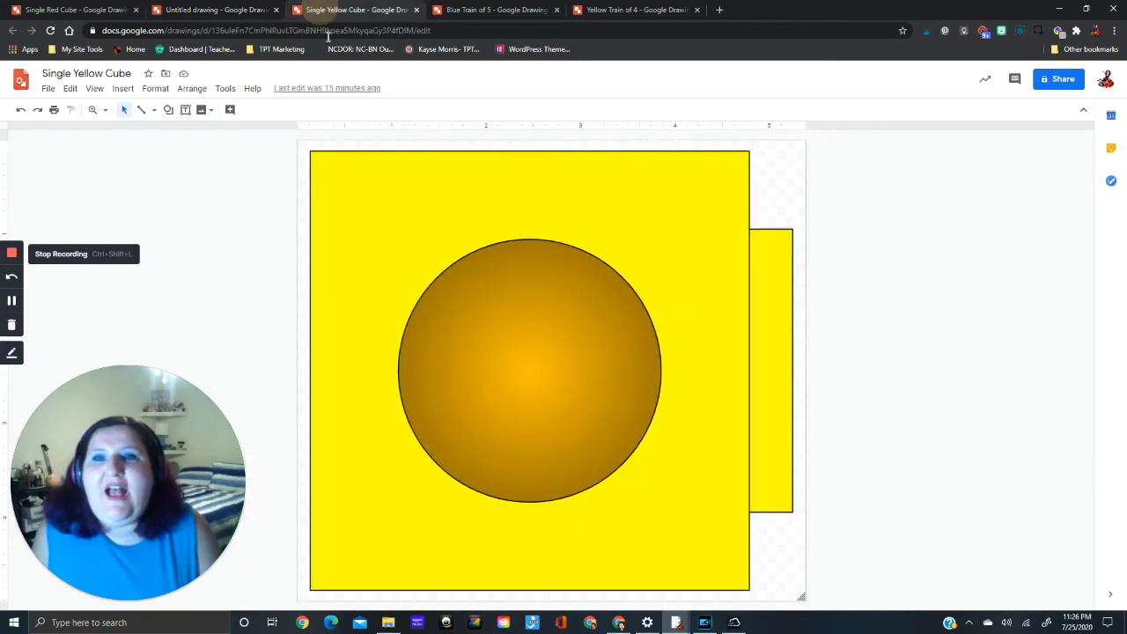
click(42, 11)
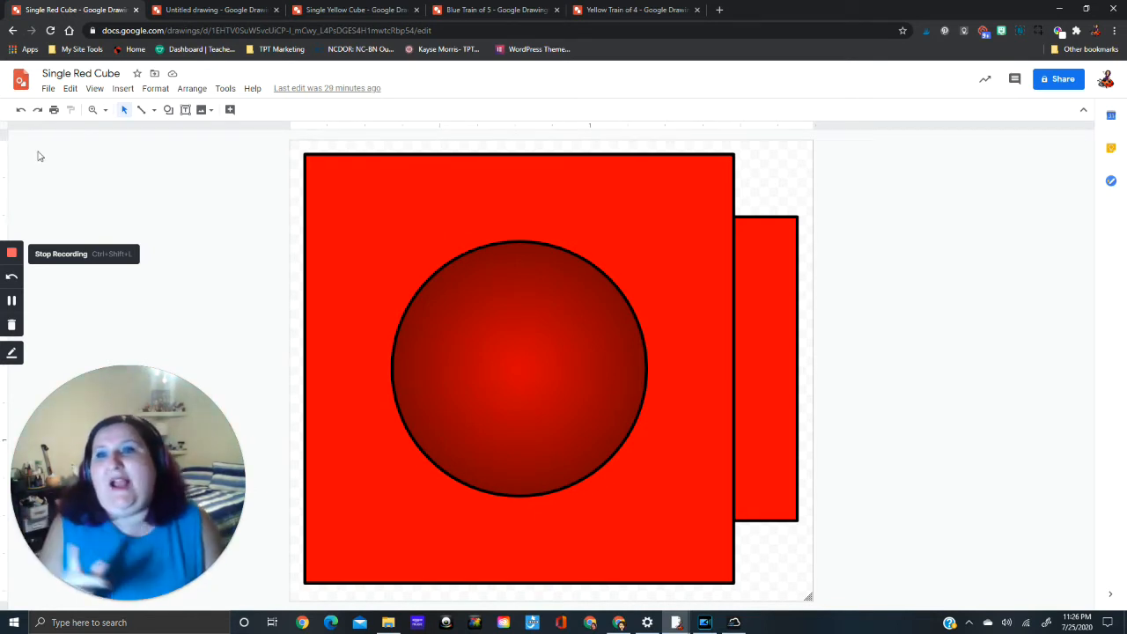
click(344, 11)
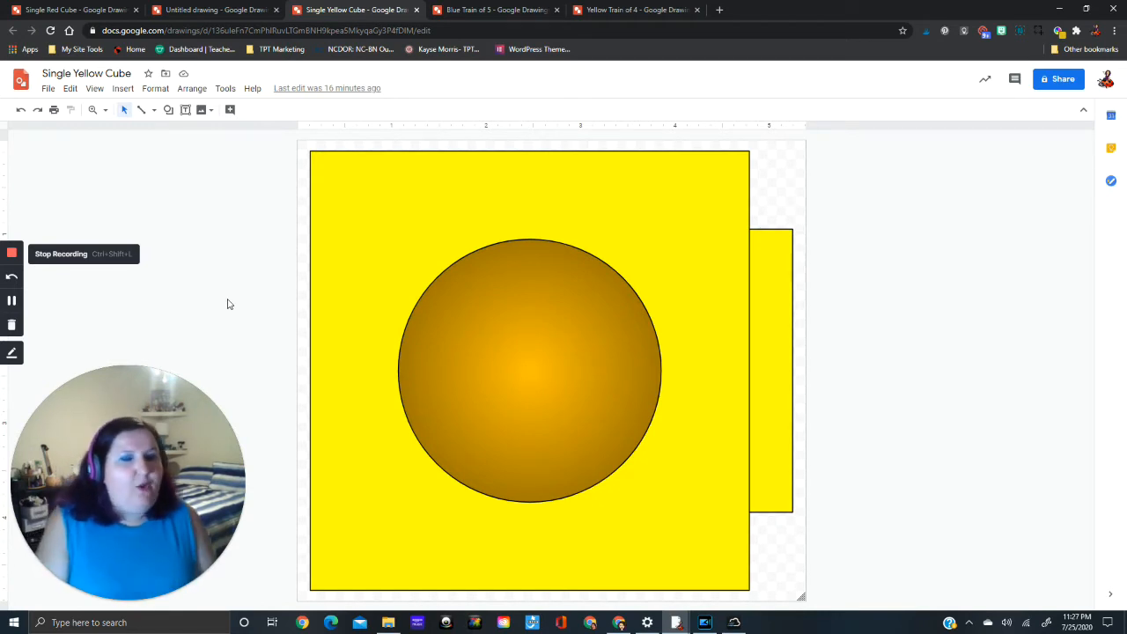
Step: Draw a square about 3.7 inches wide on the blank untitled drawing and move it into the canvas's upper-left area
click(225, 15)
click(431, 293)
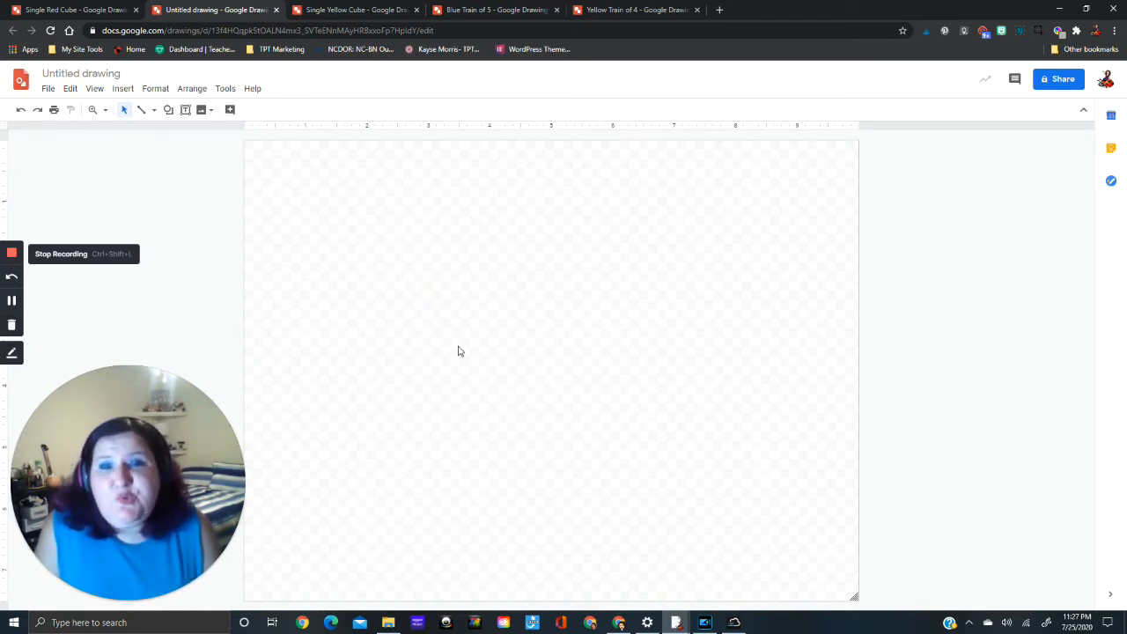
click(170, 112)
mouse_move(190, 138)
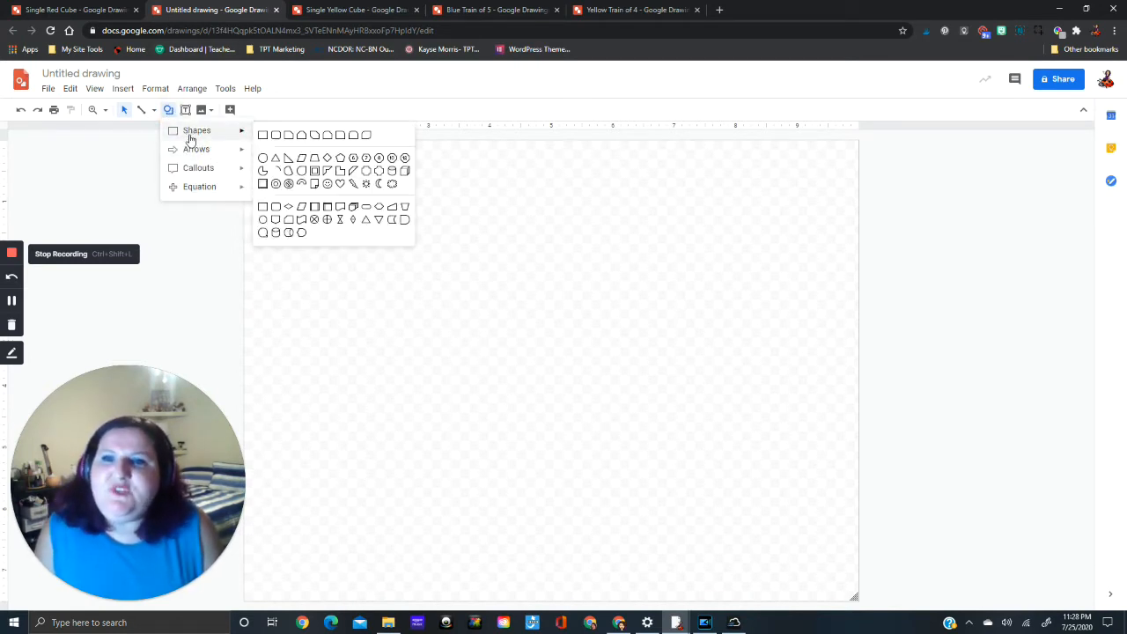
click(263, 134)
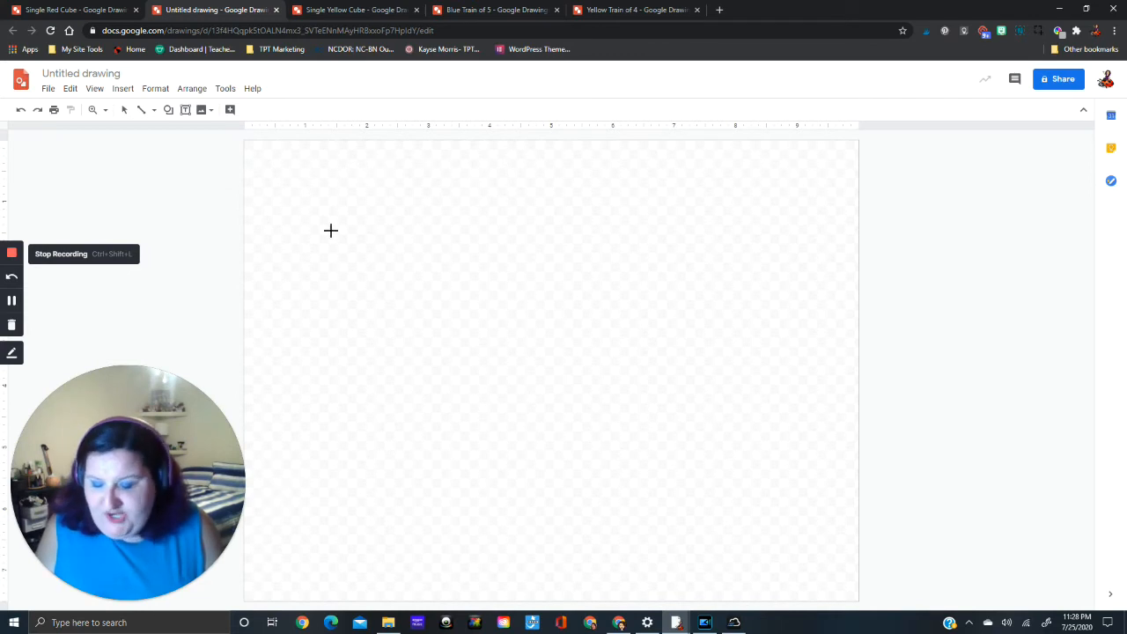
drag(309, 166, 688, 356)
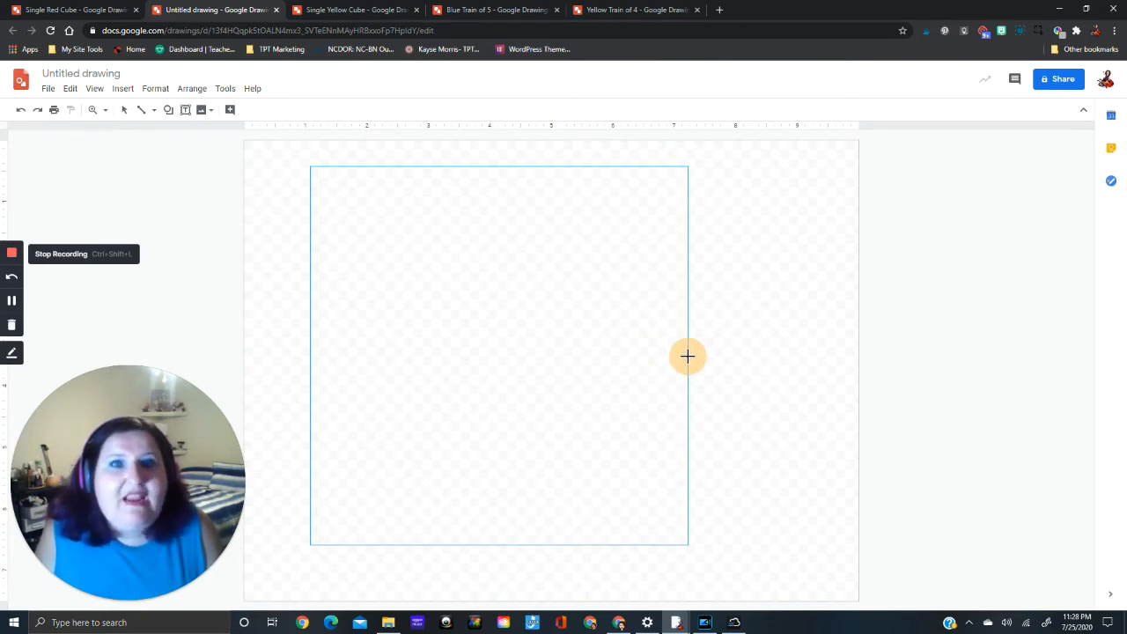
drag(688, 355, 534, 220)
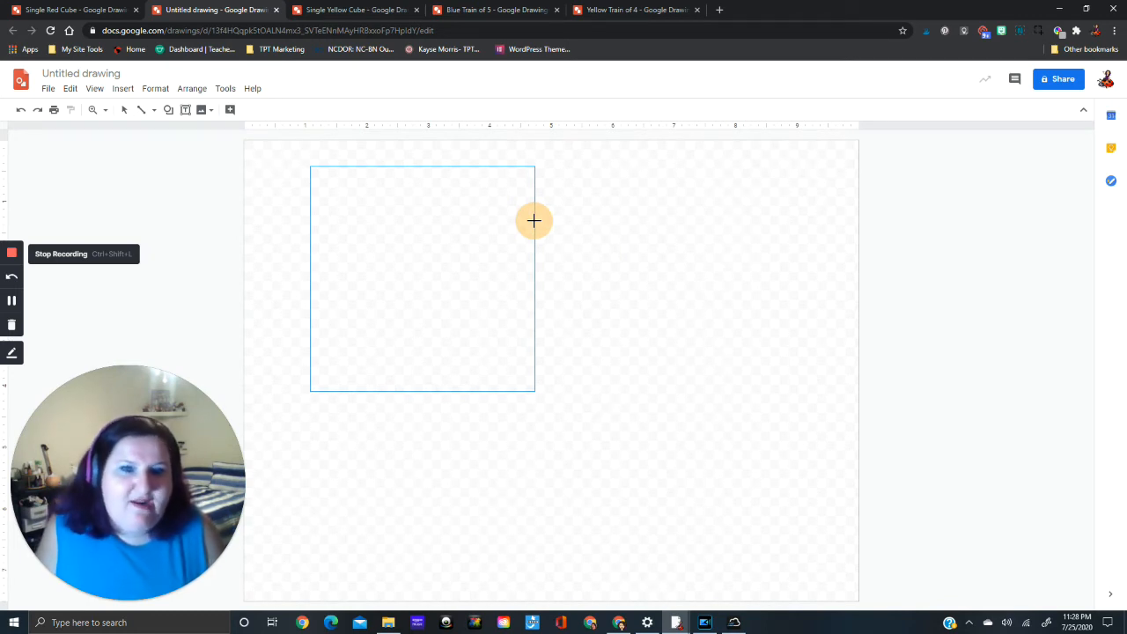
drag(534, 221, 533, 220)
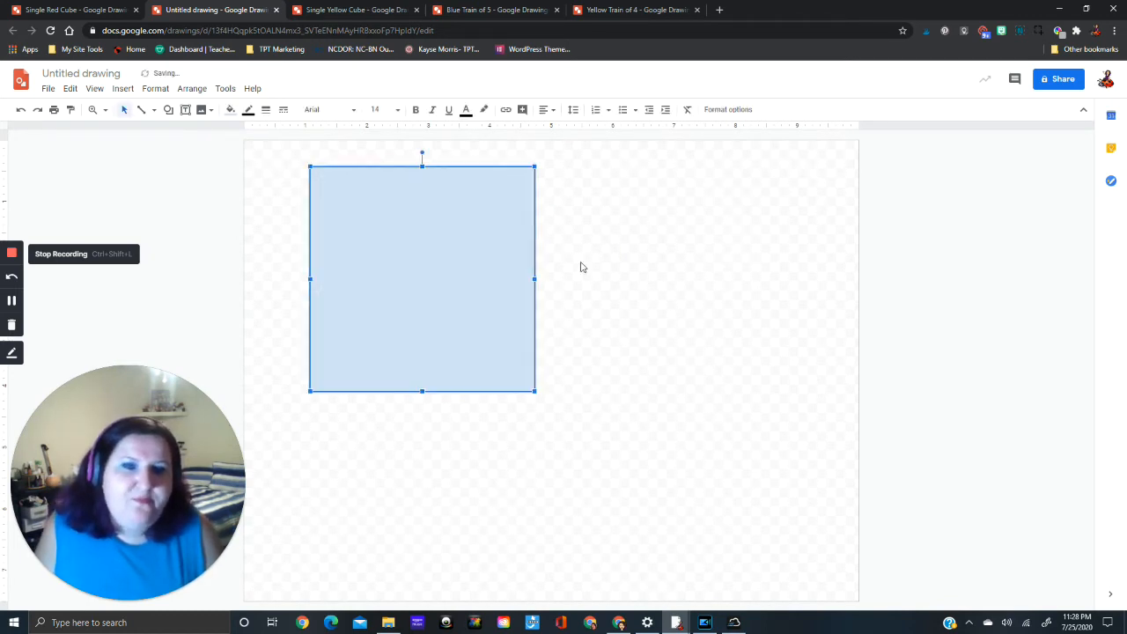
mouse_move(440, 244)
mouse_down()
mouse_move(461, 250)
mouse_move(395, 237)
mouse_up()
click(532, 239)
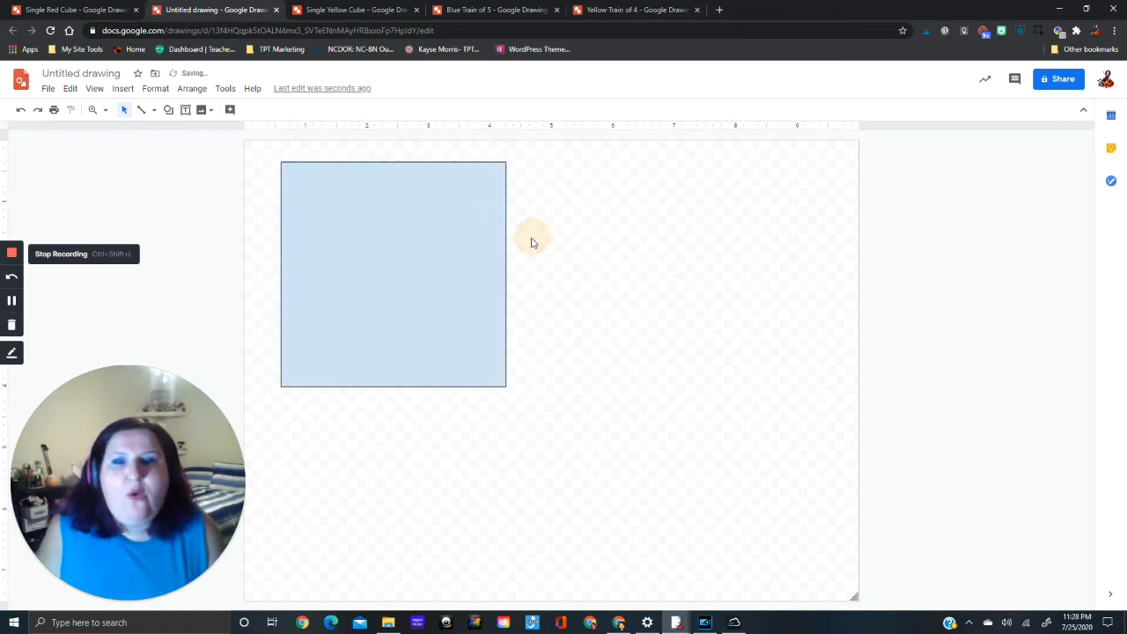
Step: Fill the square with solid bright green
click(367, 240)
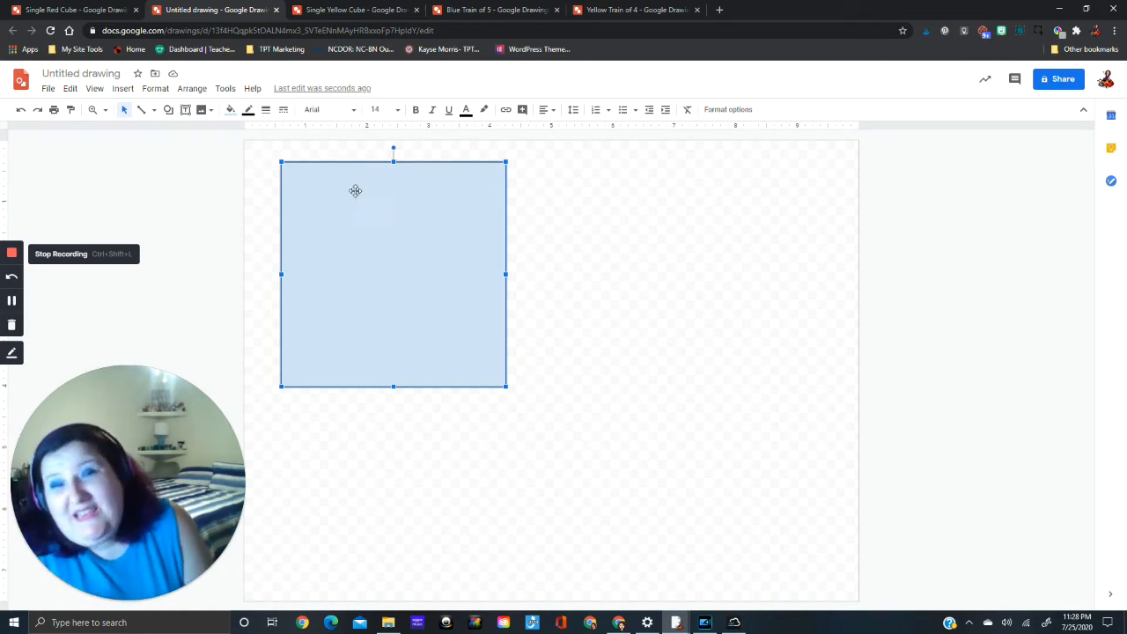
click(229, 111)
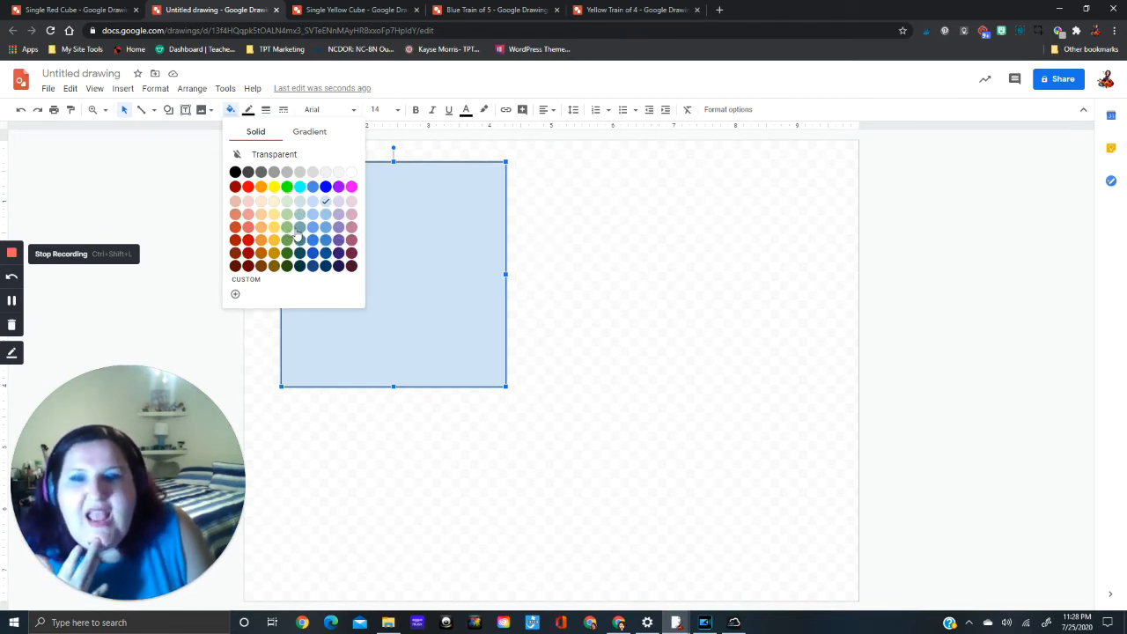
click(286, 187)
click(582, 210)
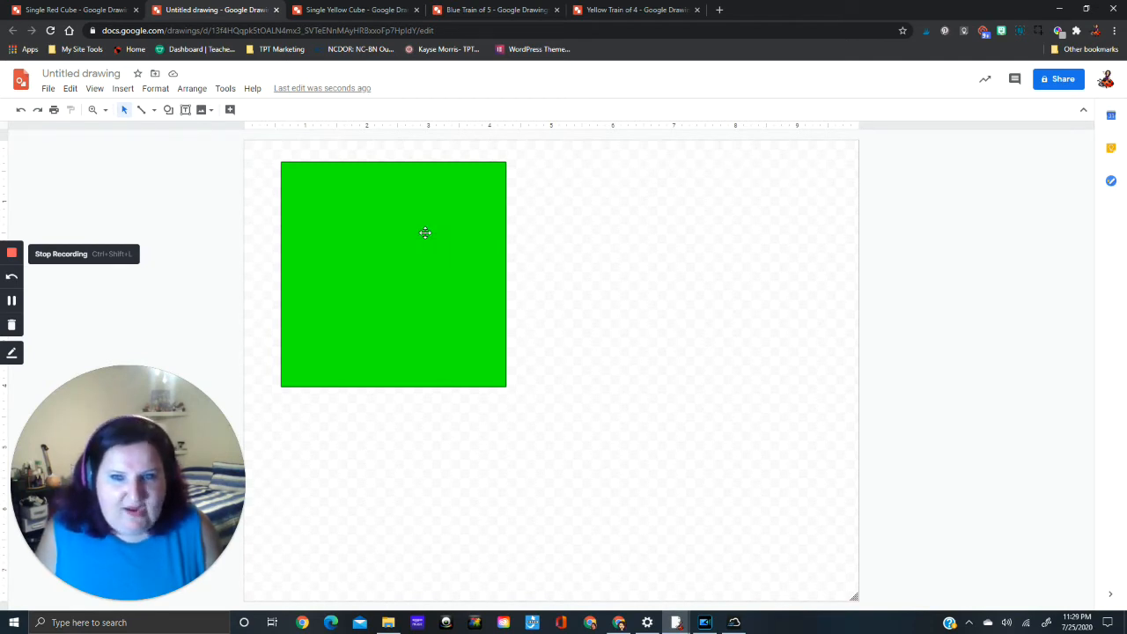
Step: Draw a narrow upright rectangle, about 0.9 by 2.4 inches, across the square's right edge, and select both shapes
click(169, 111)
mouse_move(187, 131)
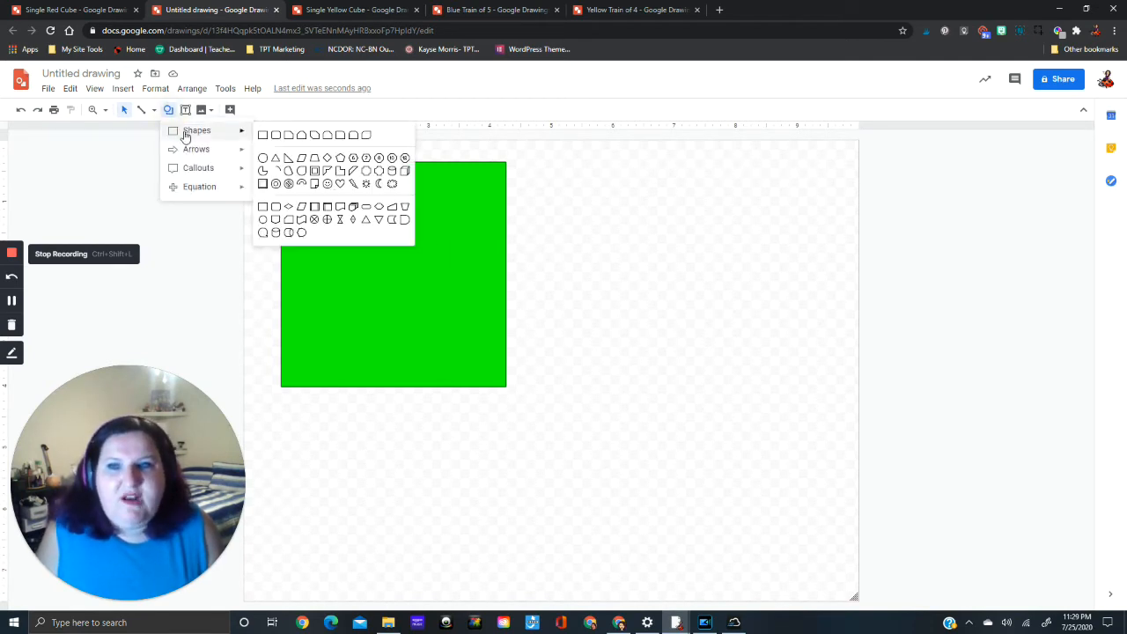
click(264, 134)
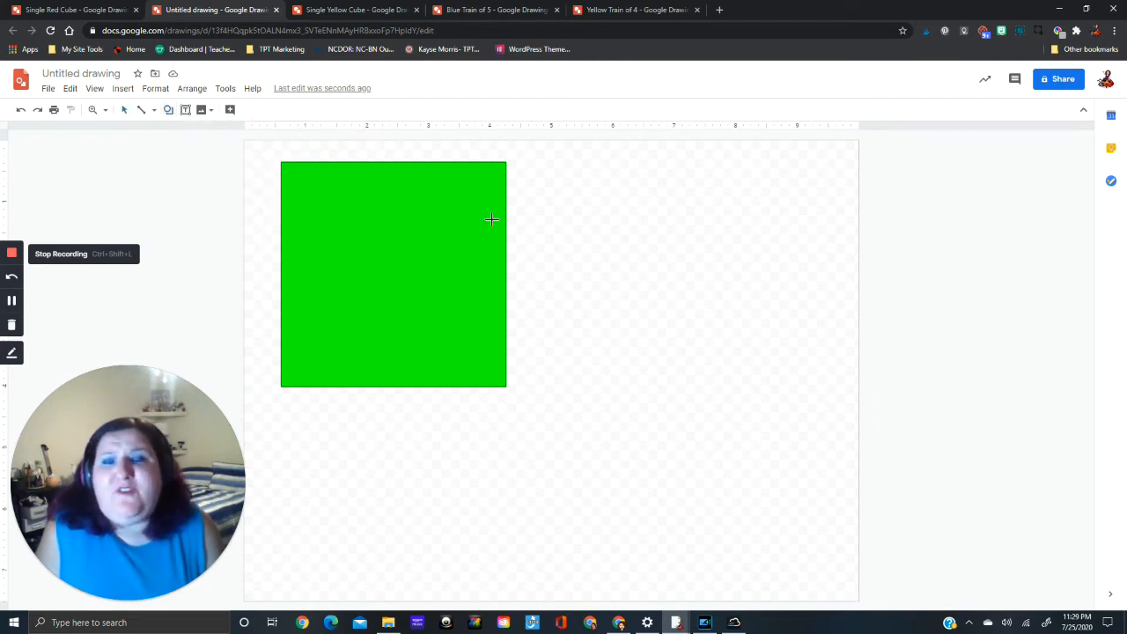
drag(472, 203, 527, 346)
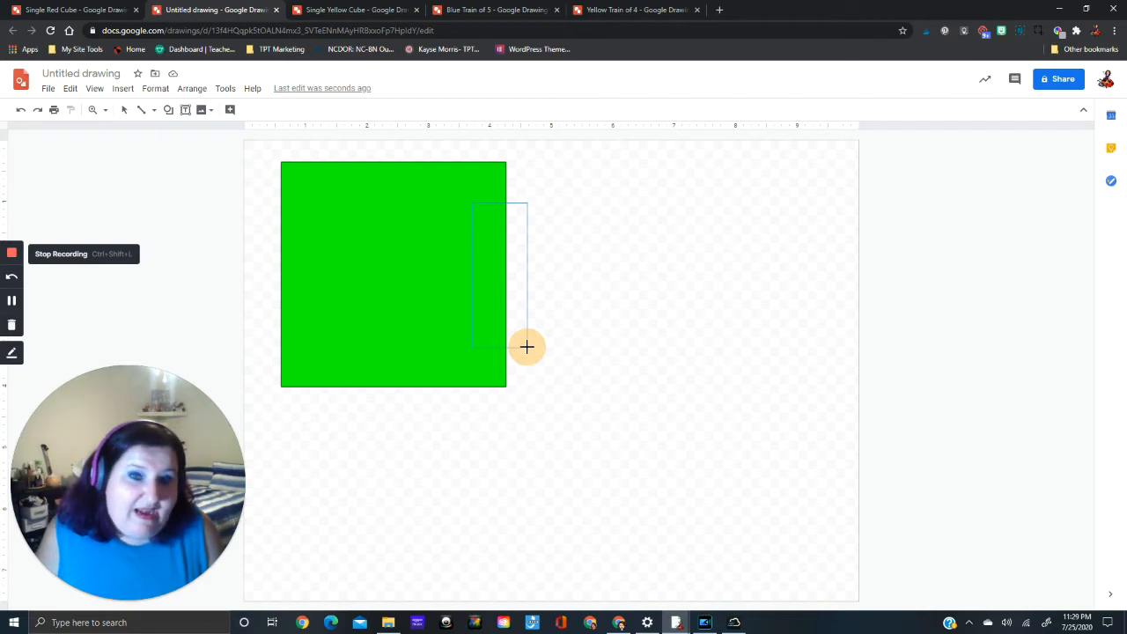
drag(526, 346, 527, 346)
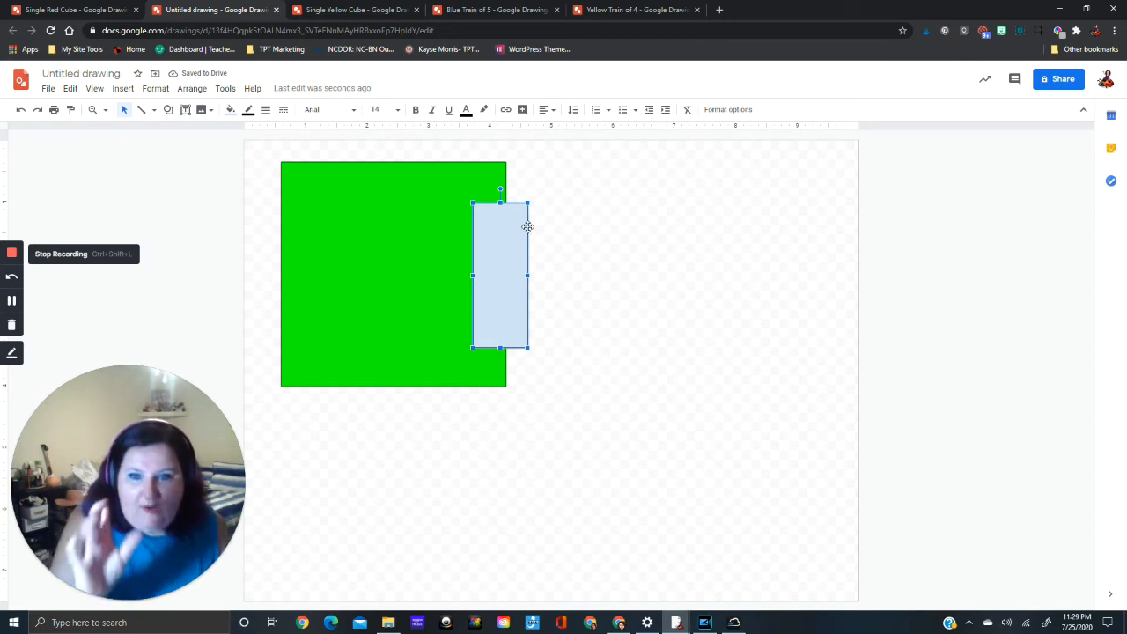
click(590, 210)
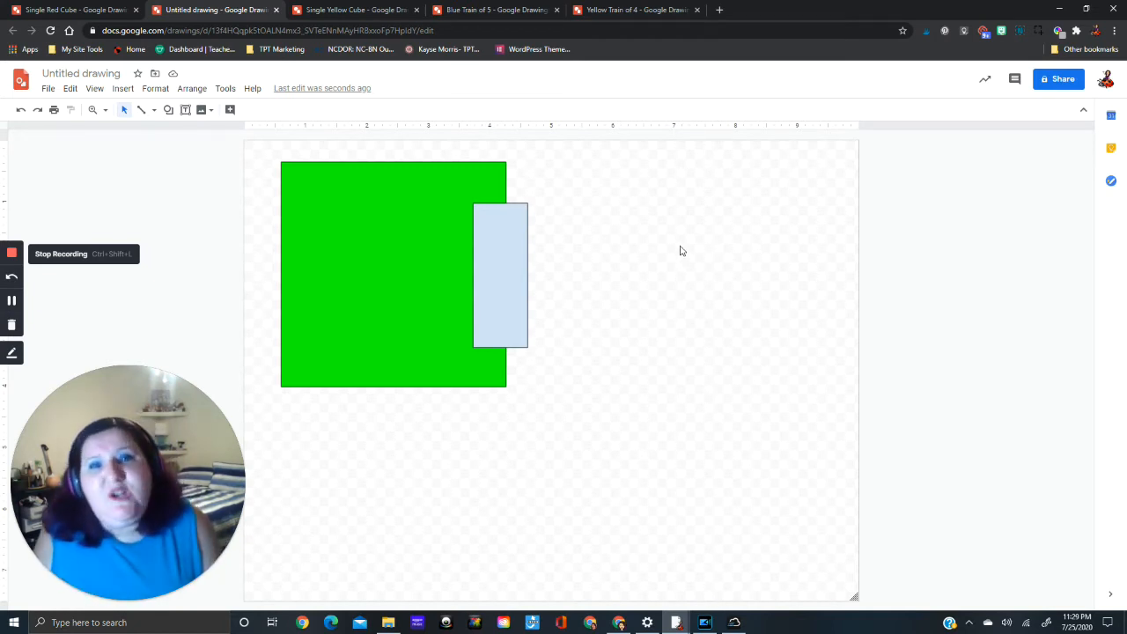
drag(614, 178, 251, 413)
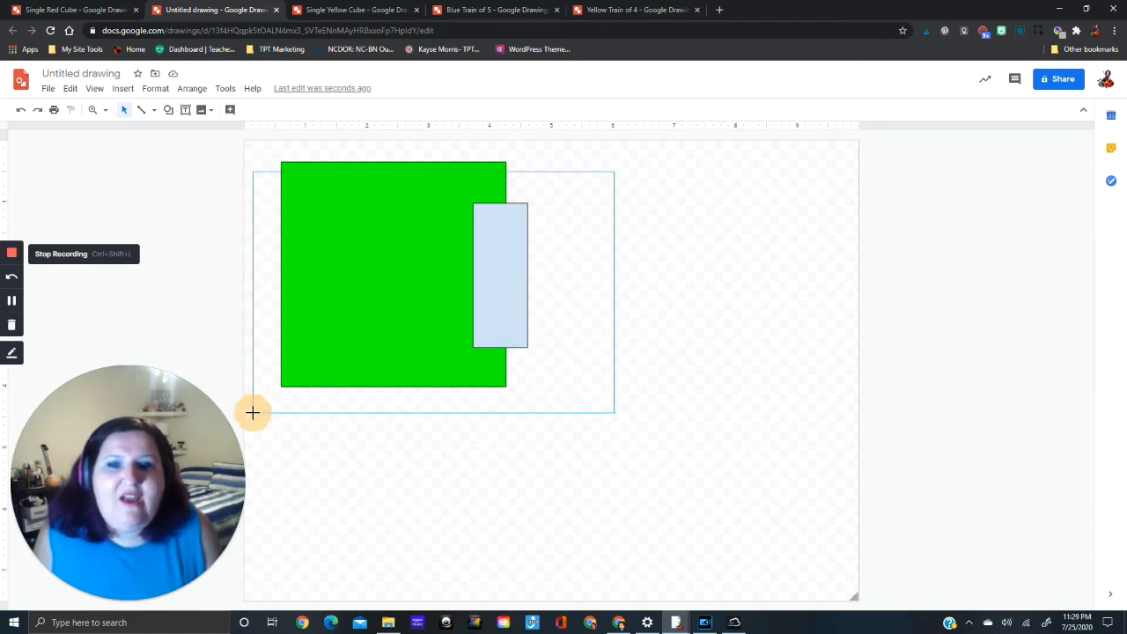
Step: Try aligning the square and the narrow rectangle horizontally by their centers, and undo the alignment
right_click(365, 271)
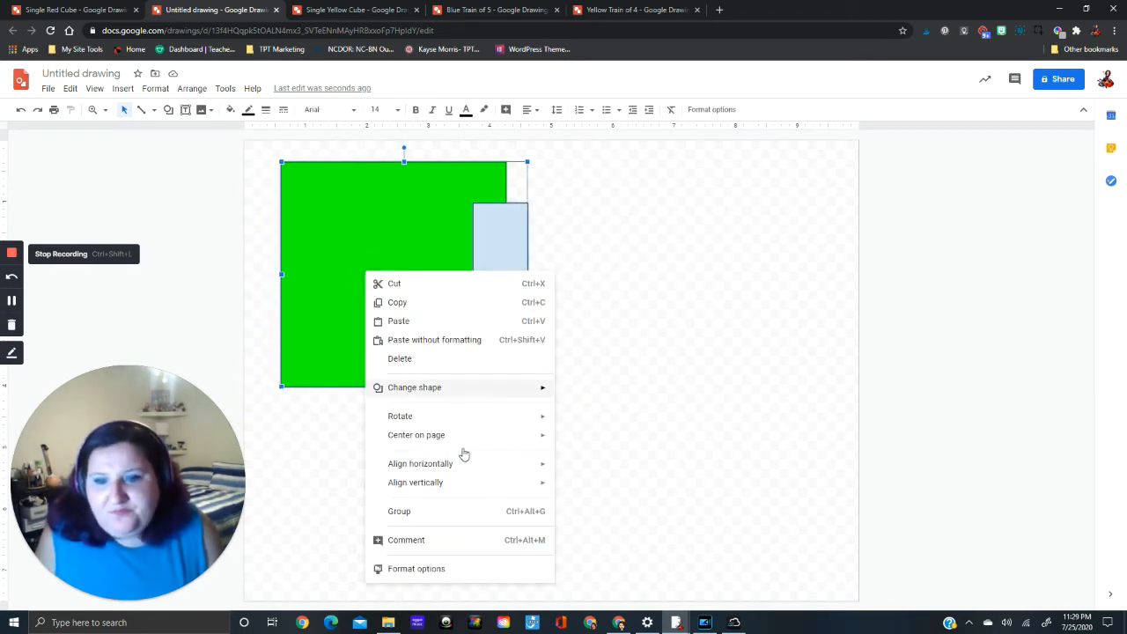
mouse_move(481, 464)
click(589, 487)
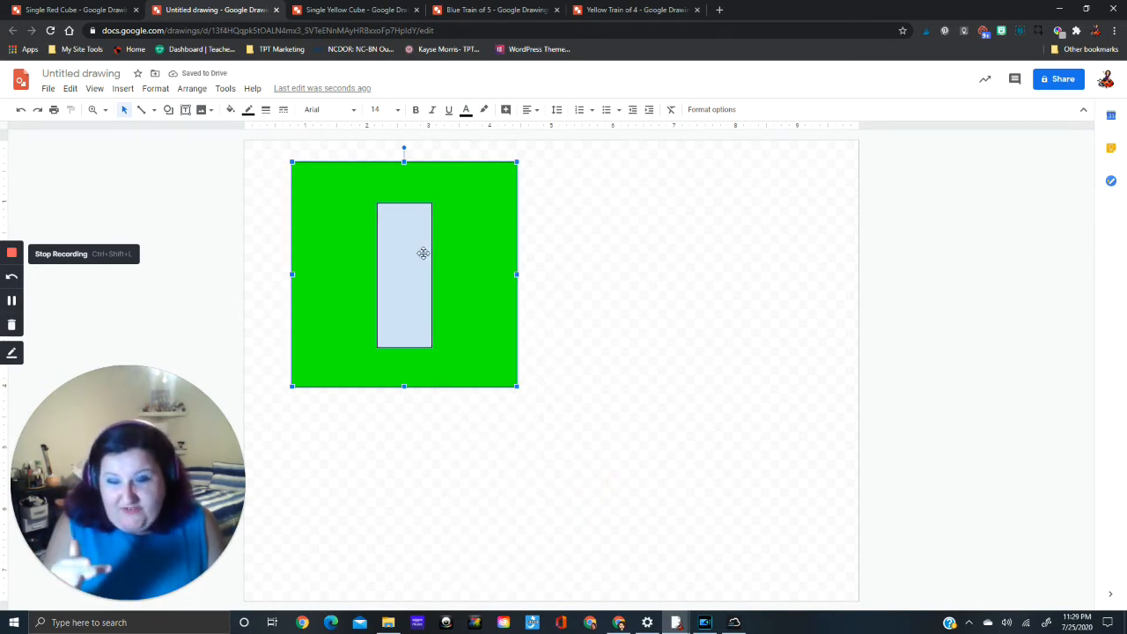
key(ctrl+z)
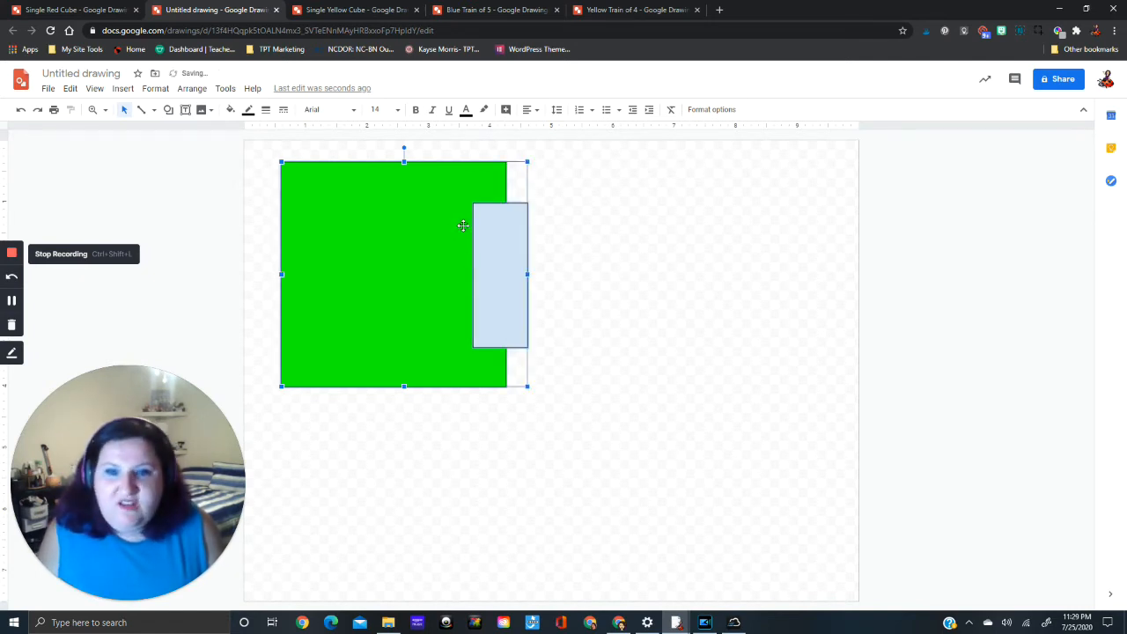
Step: Align the selected square and narrow rectangle vertically by their middles
right_click(453, 229)
mouse_move(542, 449)
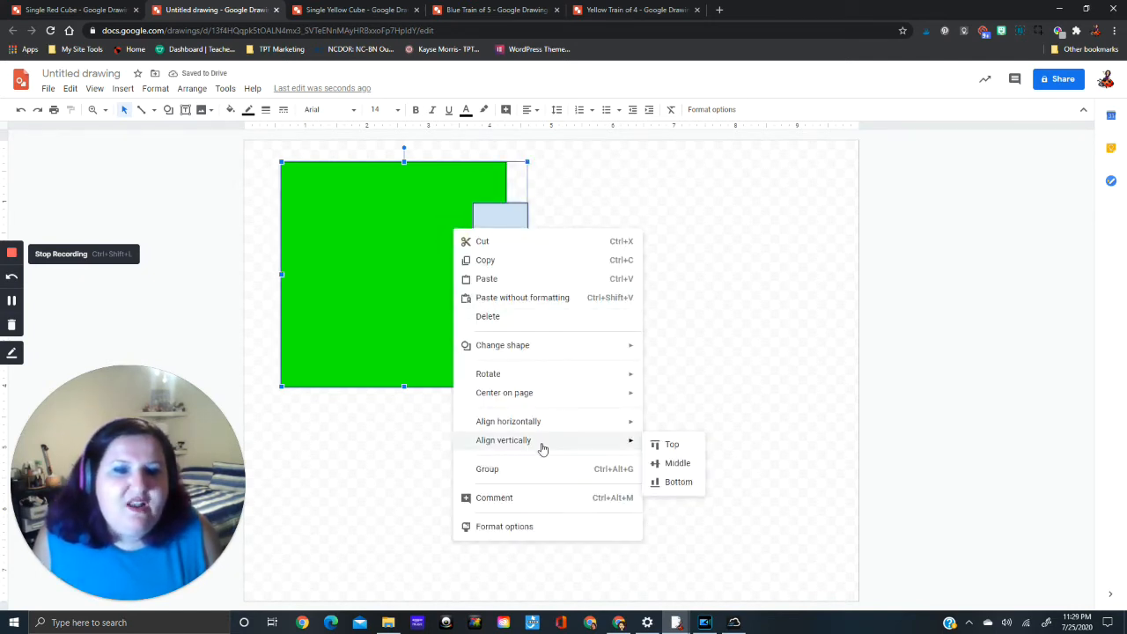
click(675, 463)
click(665, 309)
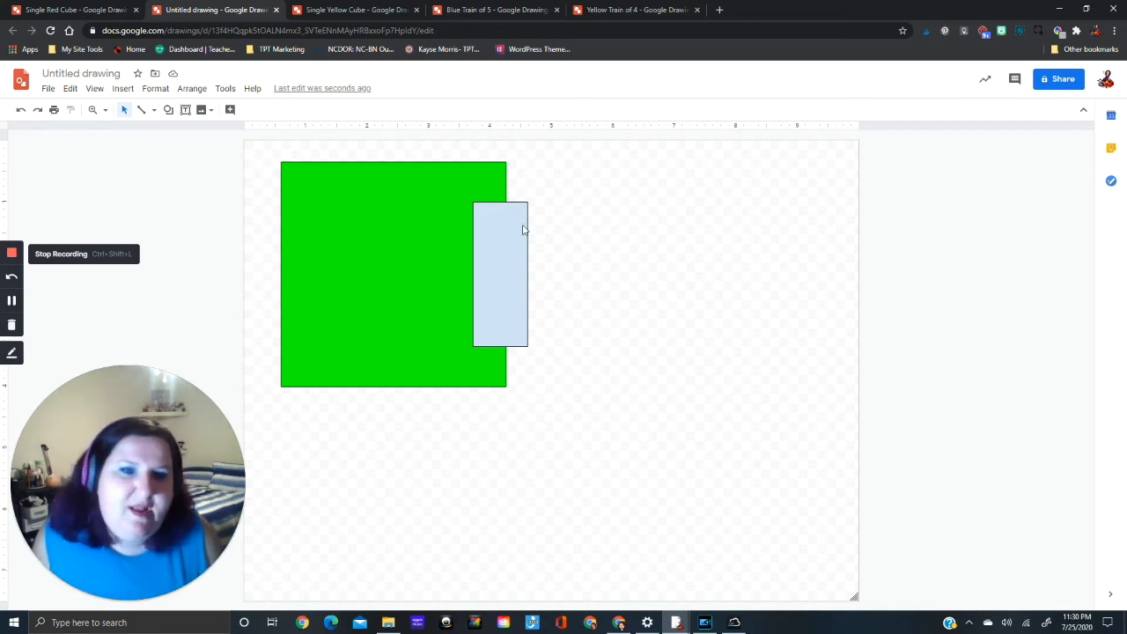
Step: Send the narrow rectangle to the back so that it sits behind the green square
click(498, 242)
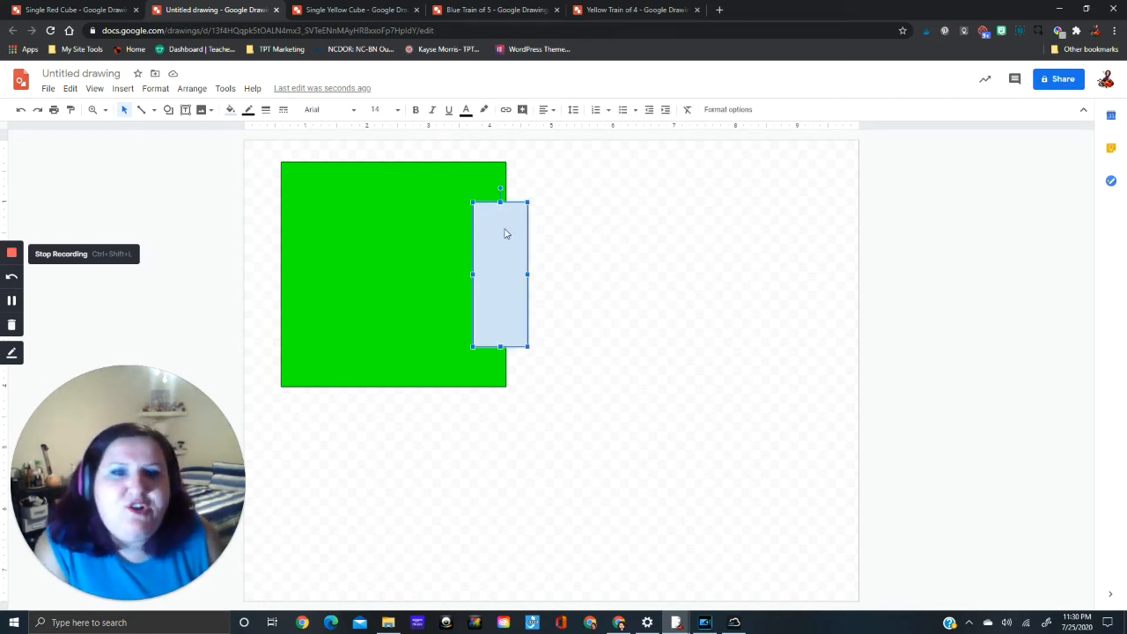
right_click(507, 233)
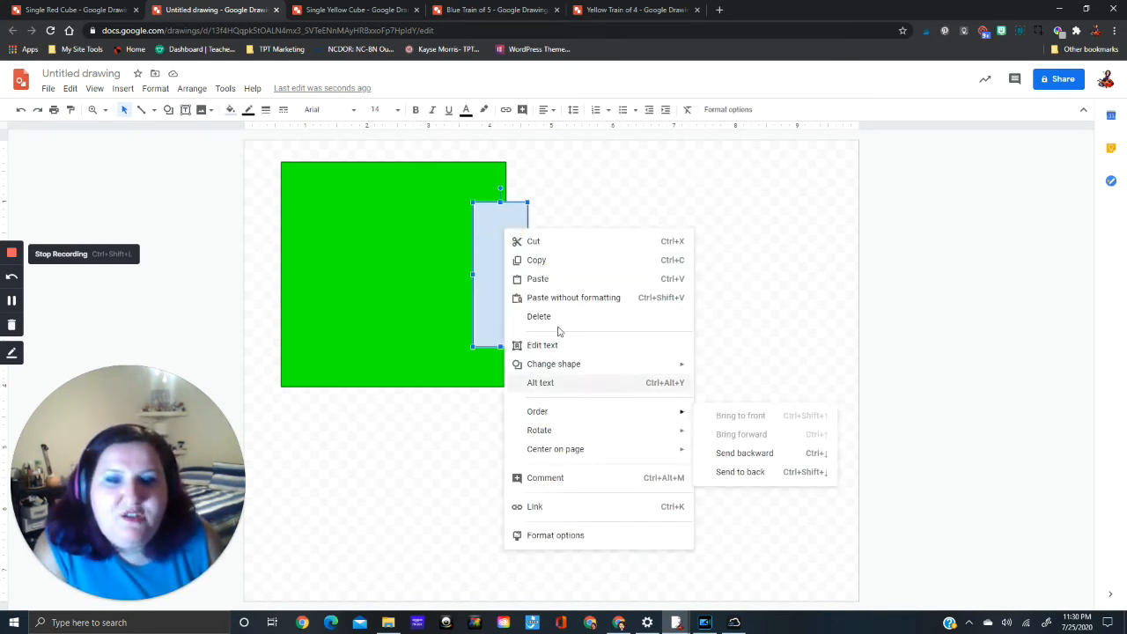
click(492, 240)
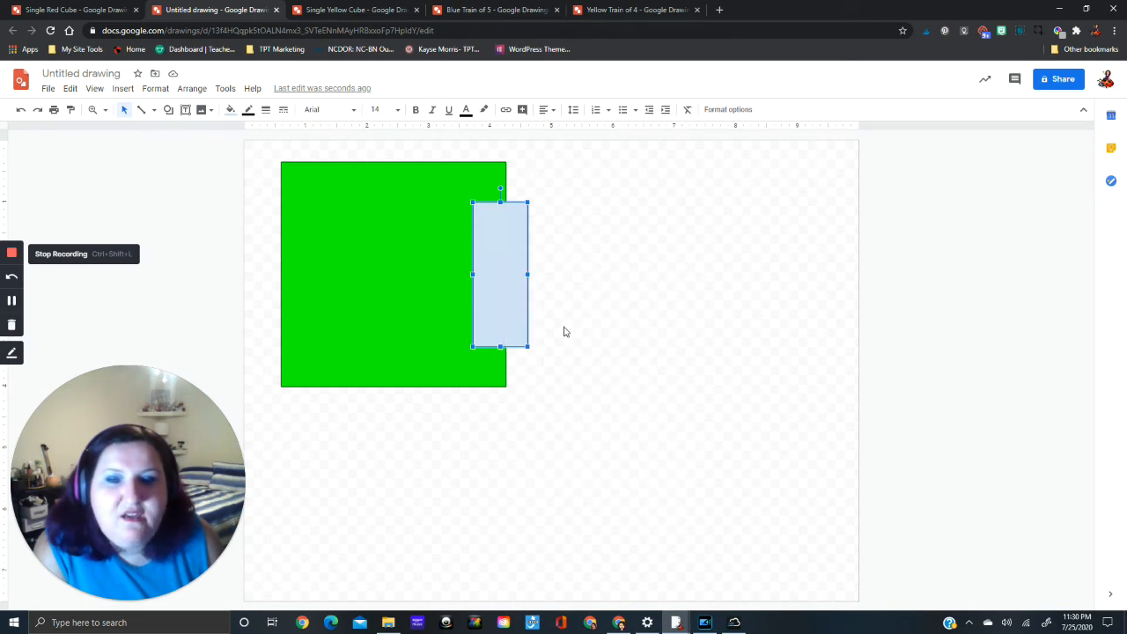
right_click(525, 291)
mouse_move(602, 471)
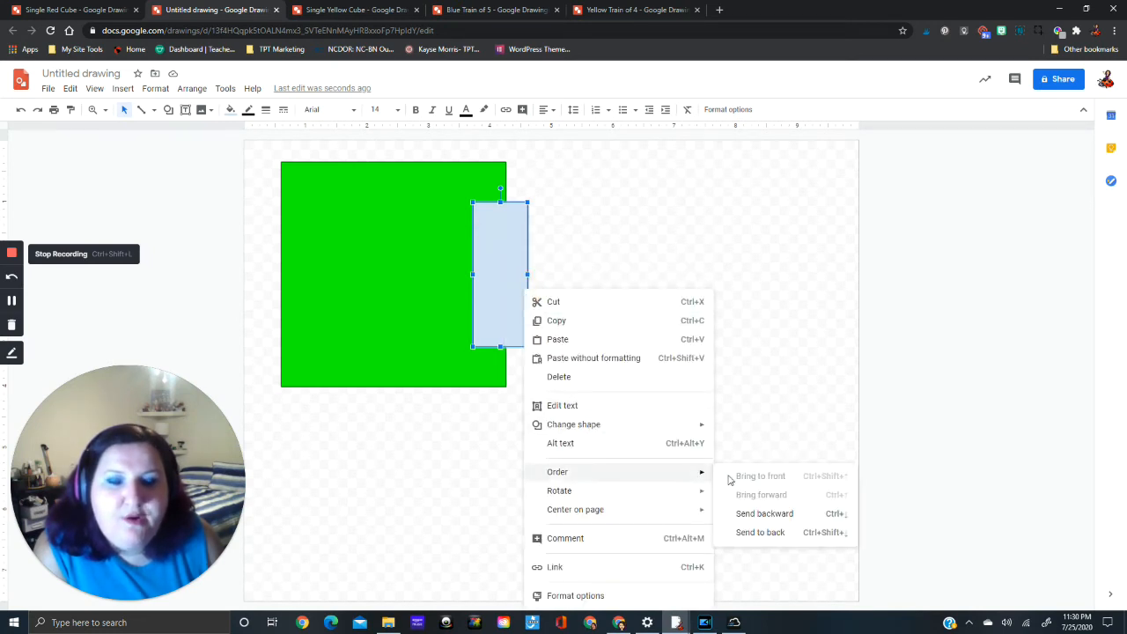
click(755, 533)
click(604, 280)
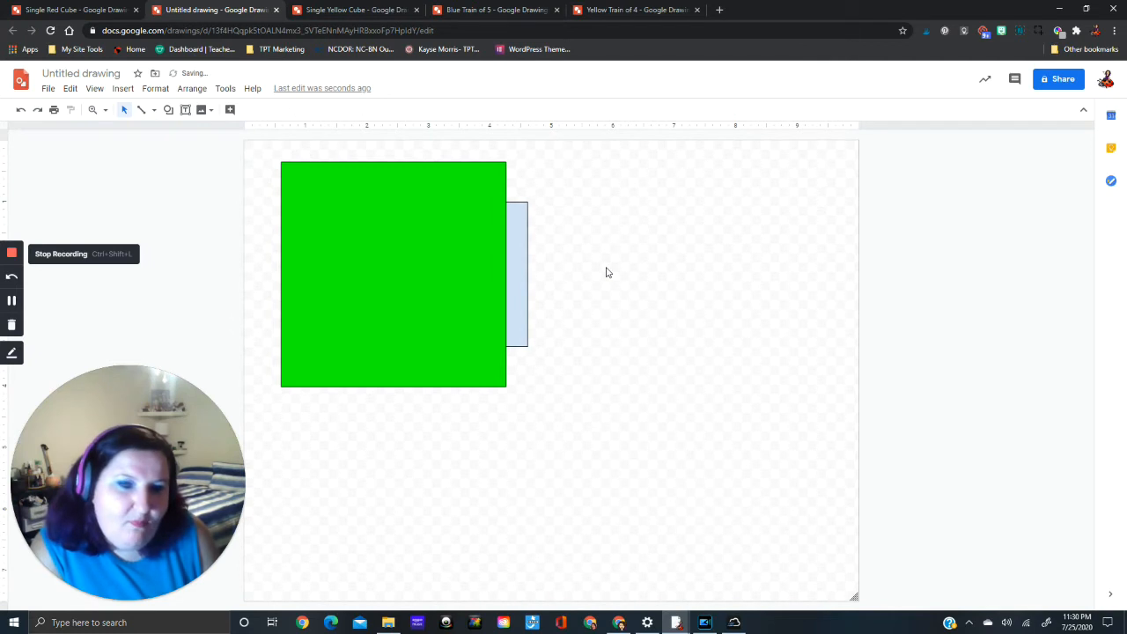
Step: Fill the narrow rectangle with the same solid bright green as the square
click(520, 261)
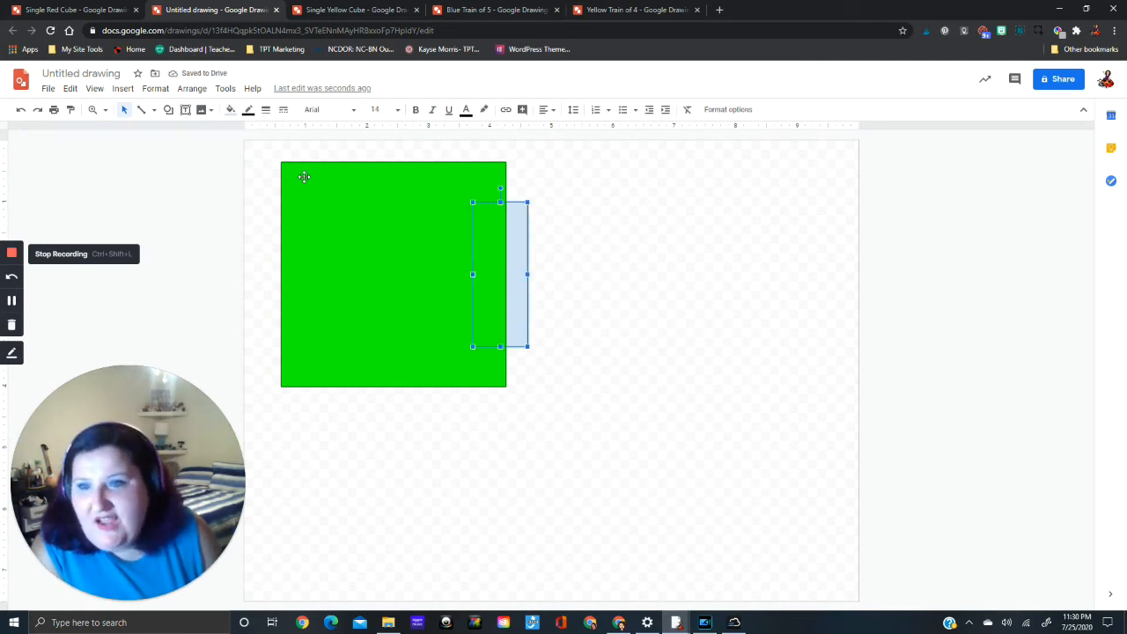
click(229, 113)
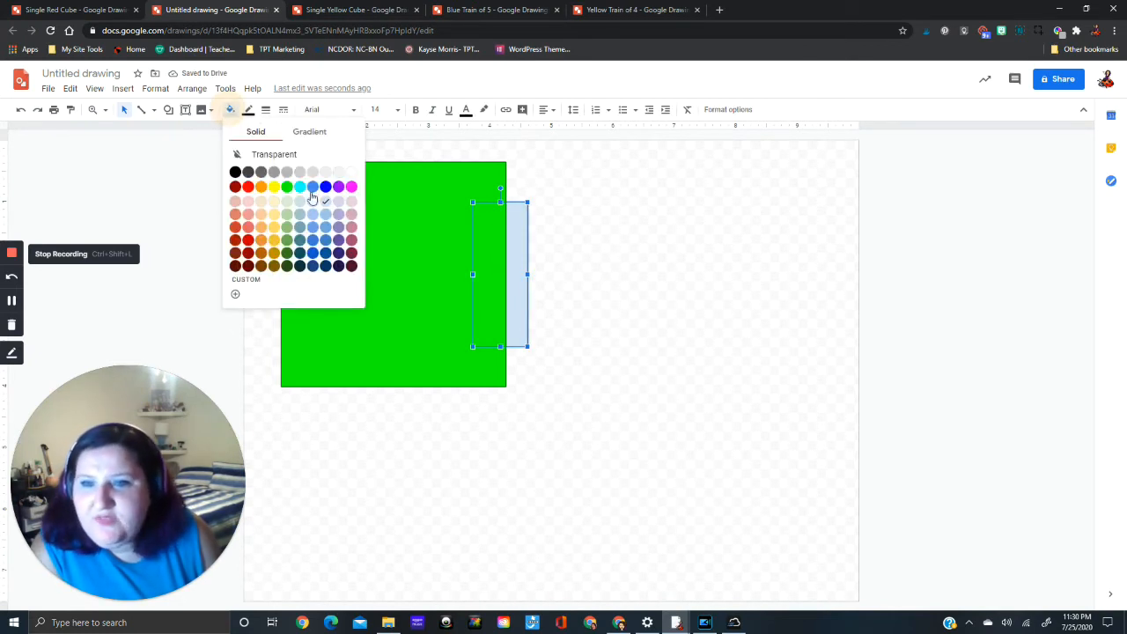
click(280, 186)
click(643, 238)
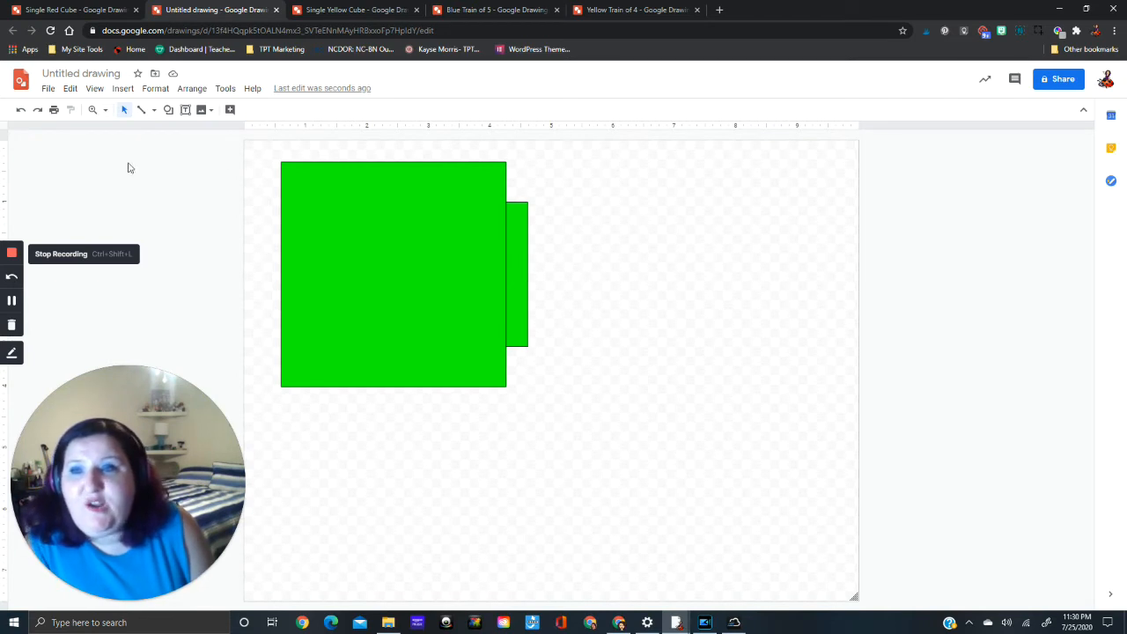
Step: Draw a flat oval about 1 inch wide in the empty area beside the green shapes, and delete it
click(168, 109)
mouse_move(175, 135)
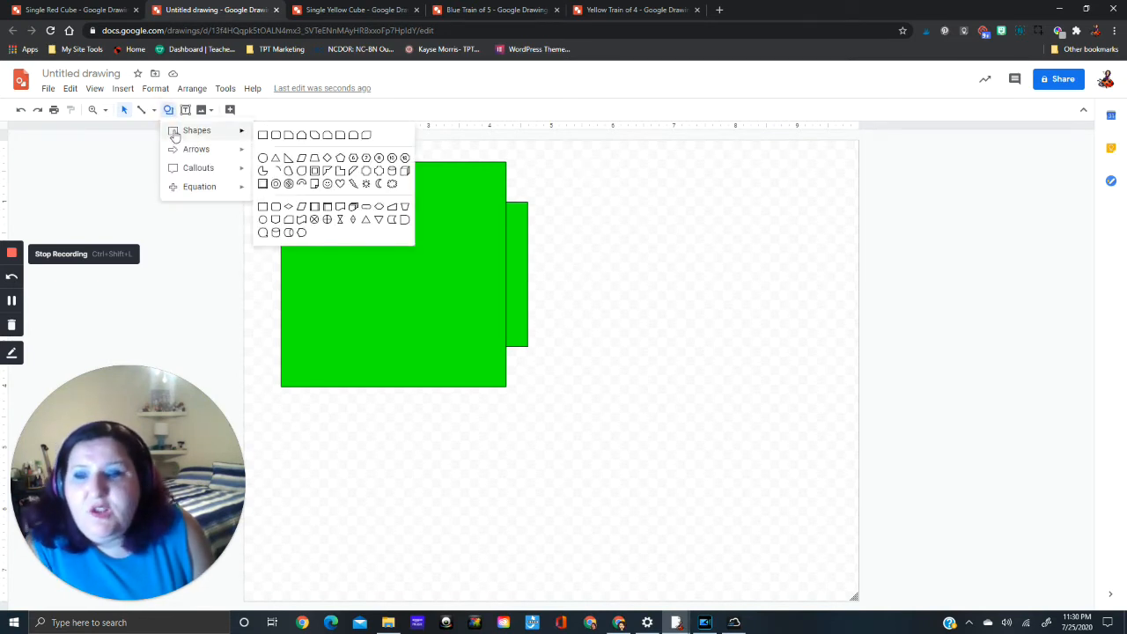
click(265, 156)
drag(601, 252, 661, 264)
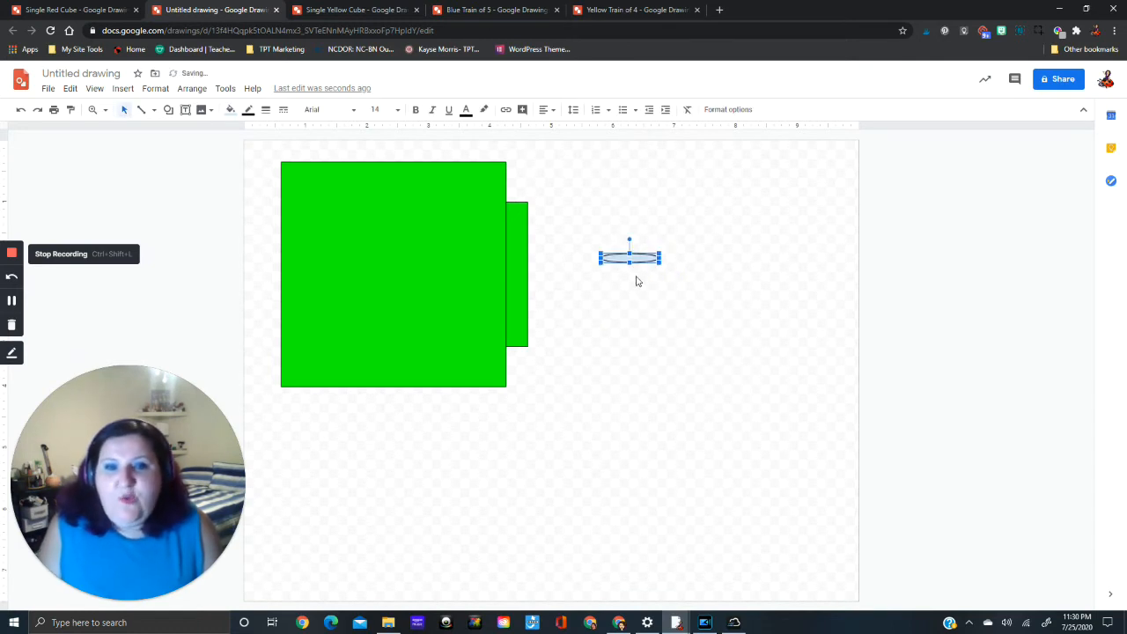
key(Delete)
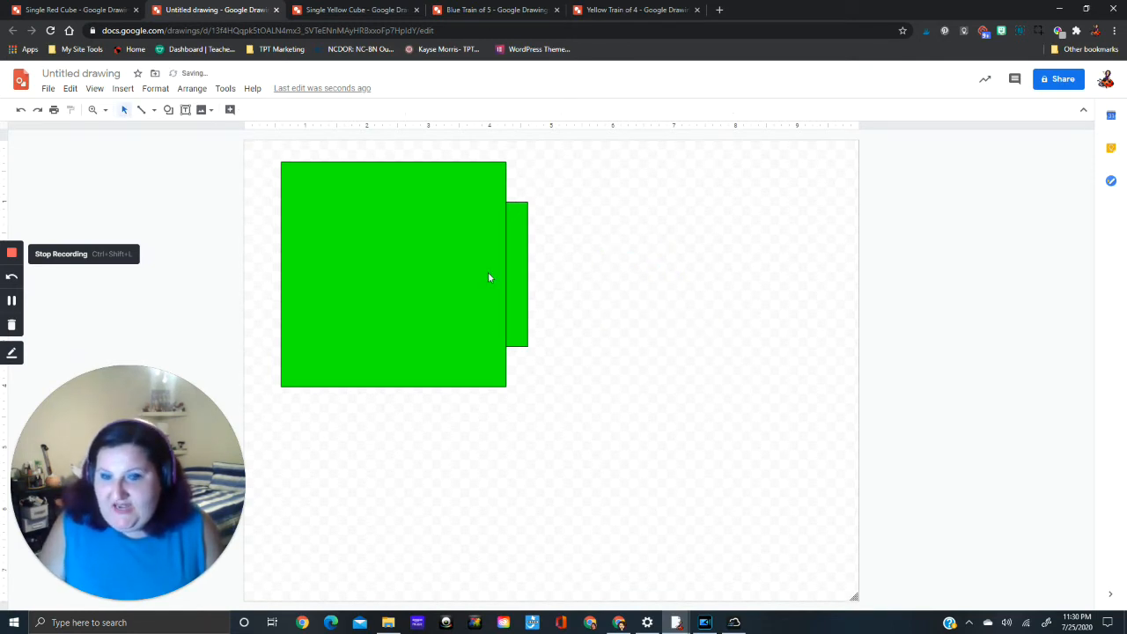
Step: Draw a circle about 2 inches in diameter inside the green square, roughly at its centre
click(168, 109)
mouse_move(189, 130)
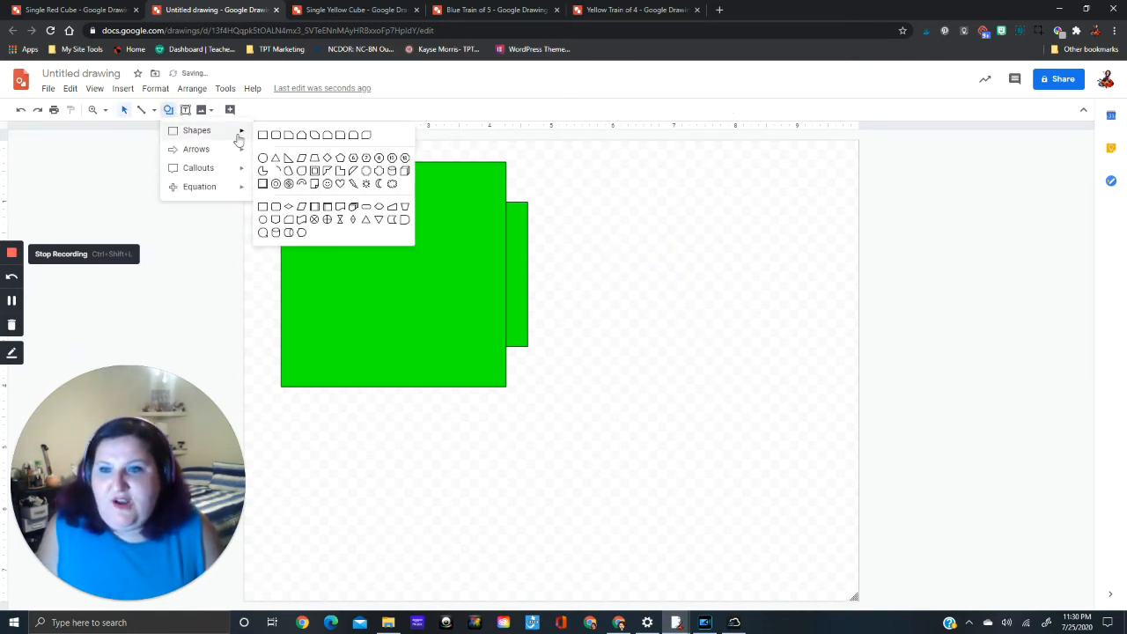
click(269, 157)
drag(326, 207, 451, 331)
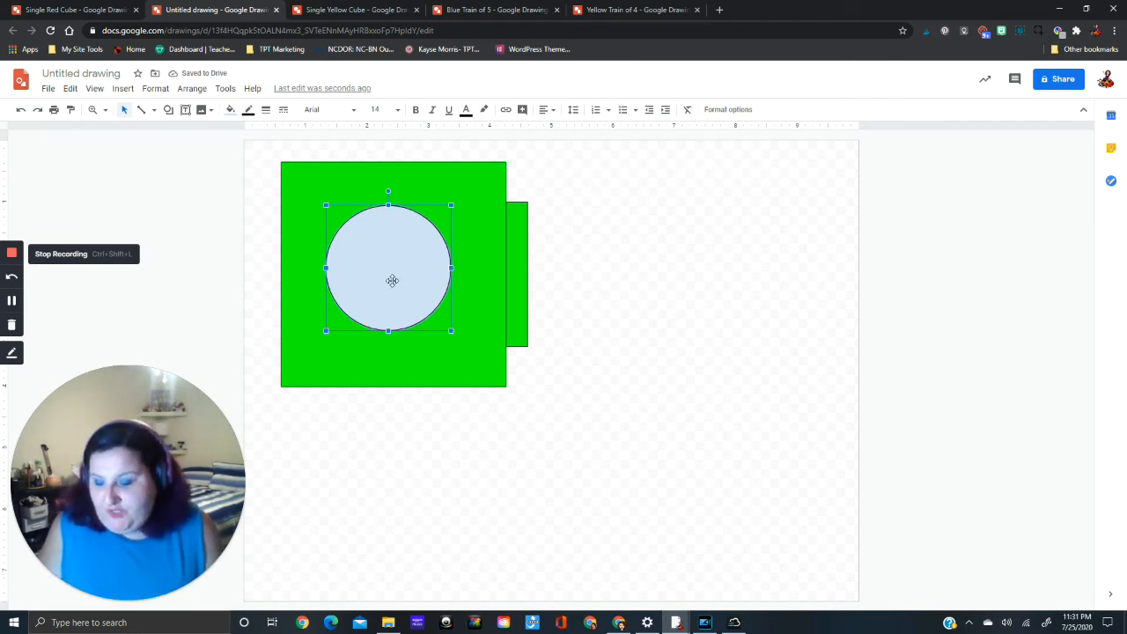
click(305, 187)
click(328, 509)
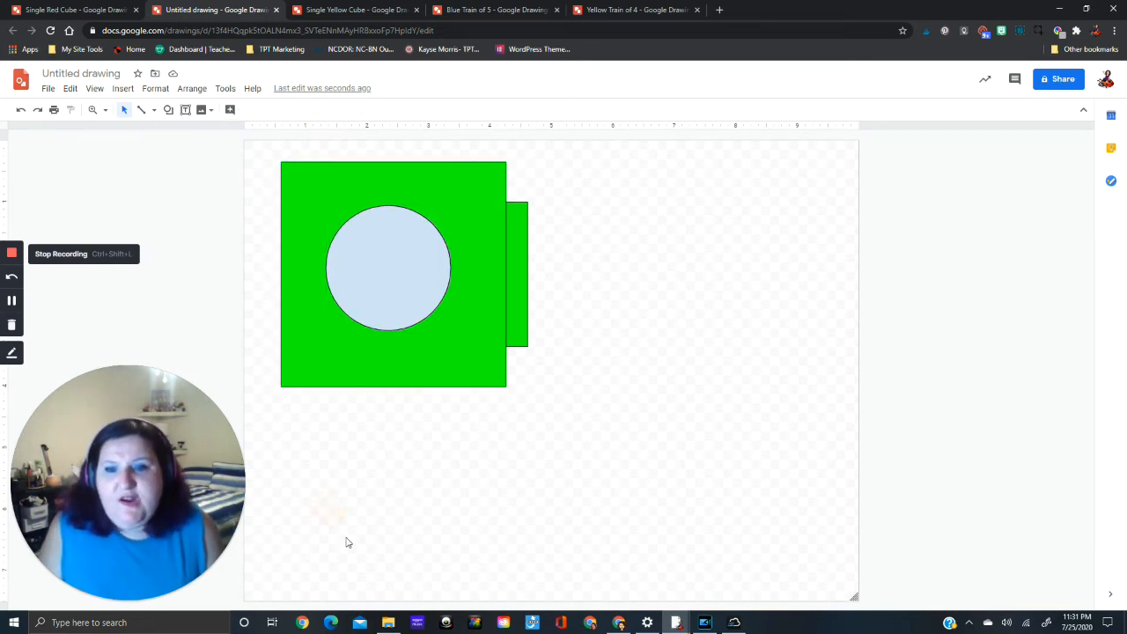
Step: Select the green square together with the circle and align them vertically by their middles
drag(406, 447, 320, 276)
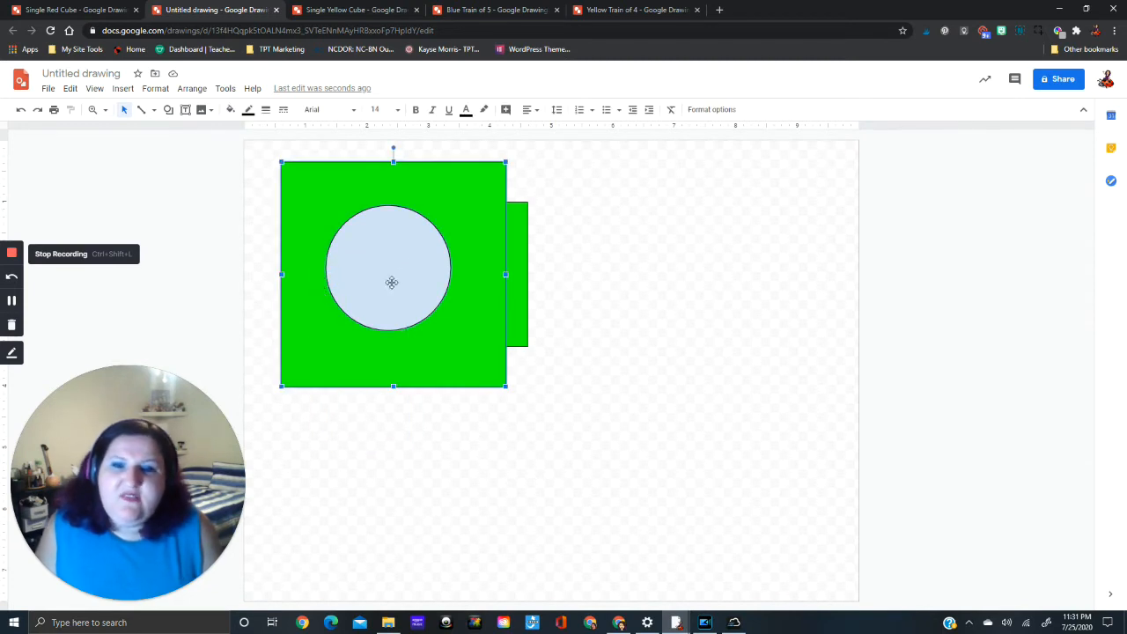
click(403, 428)
drag(388, 460, 306, 146)
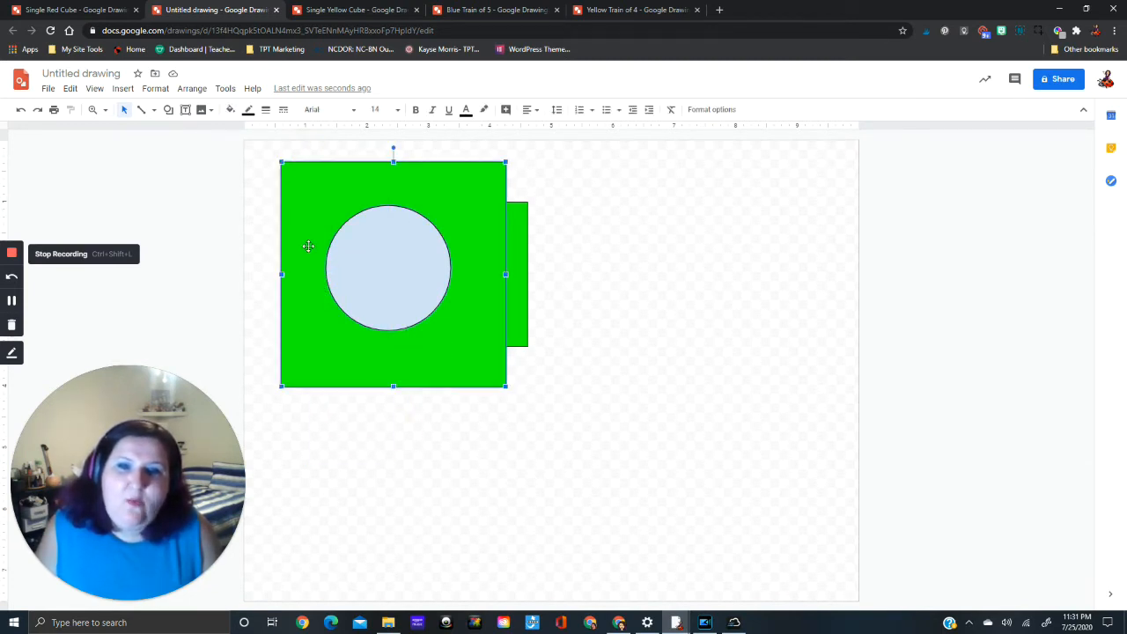
right_click(374, 279)
mouse_move(475, 518)
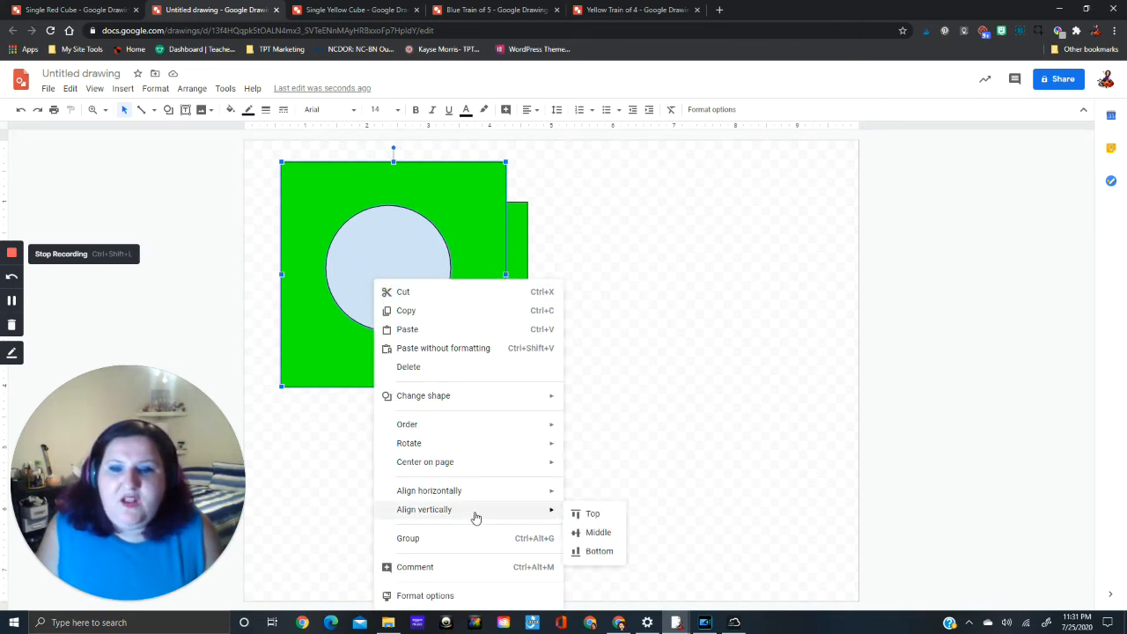
click(594, 532)
click(600, 440)
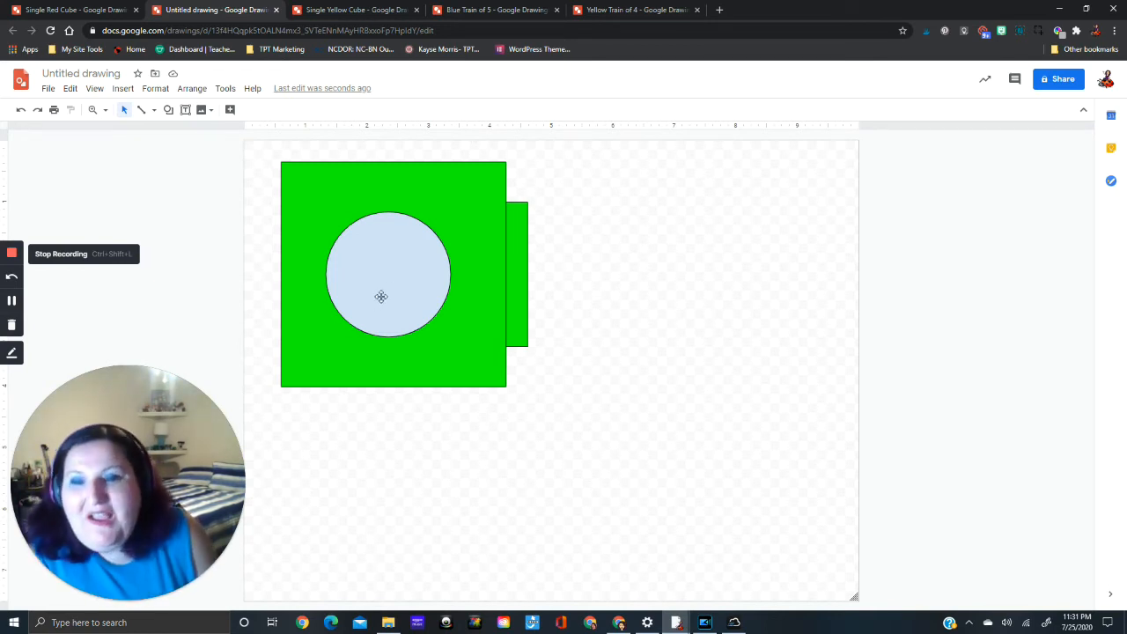
Step: Fill the circle with a pale green radial gradient
click(392, 273)
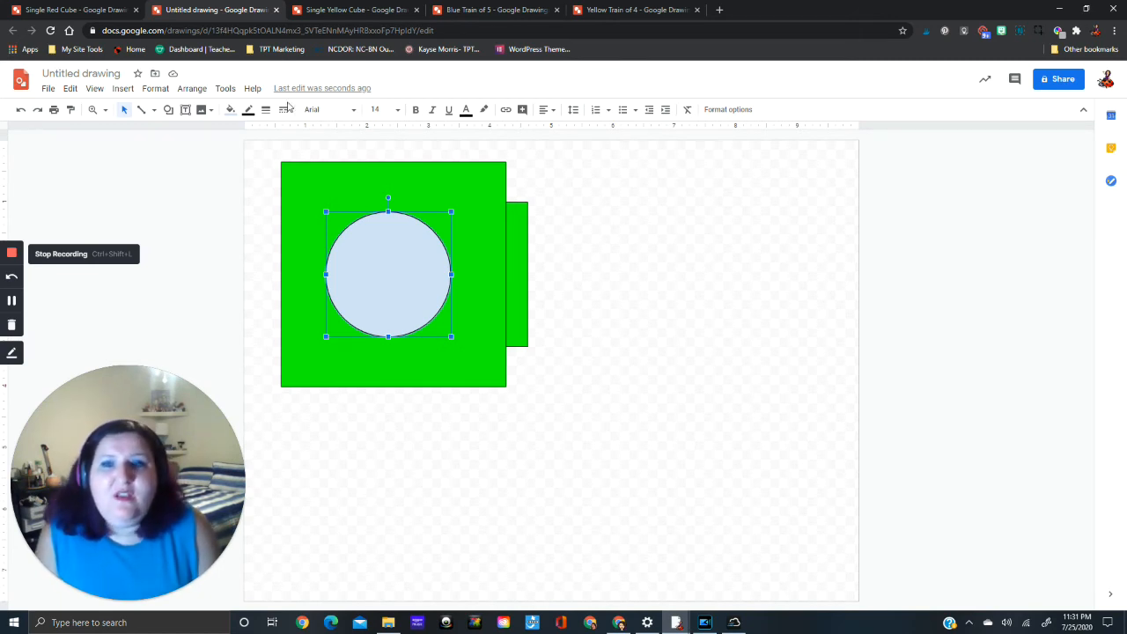
click(230, 110)
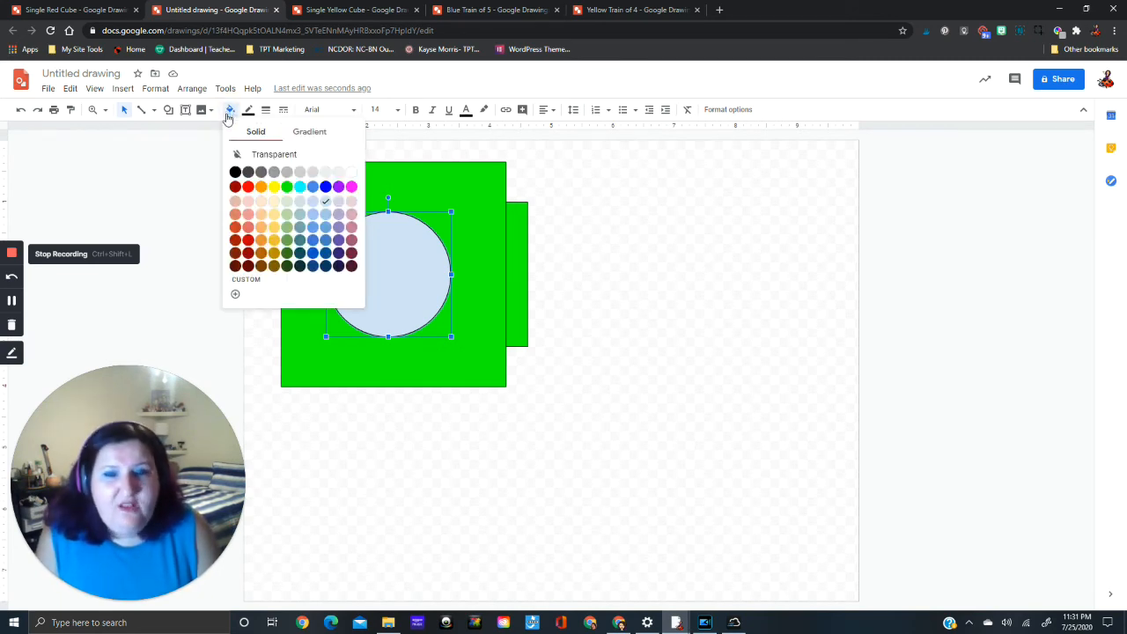
click(328, 134)
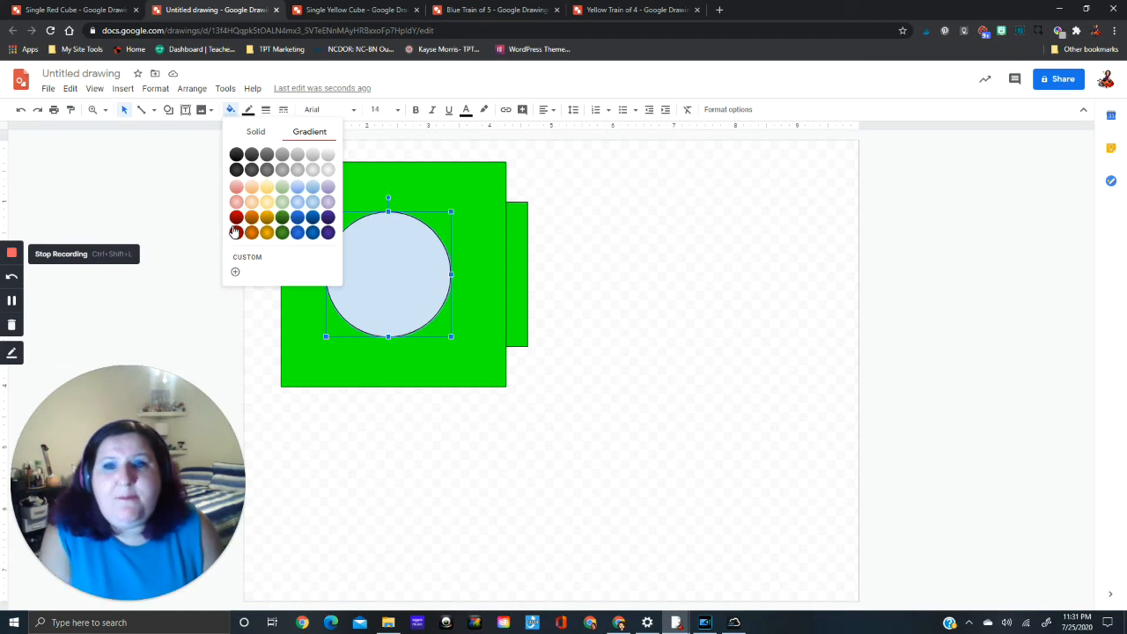
click(282, 202)
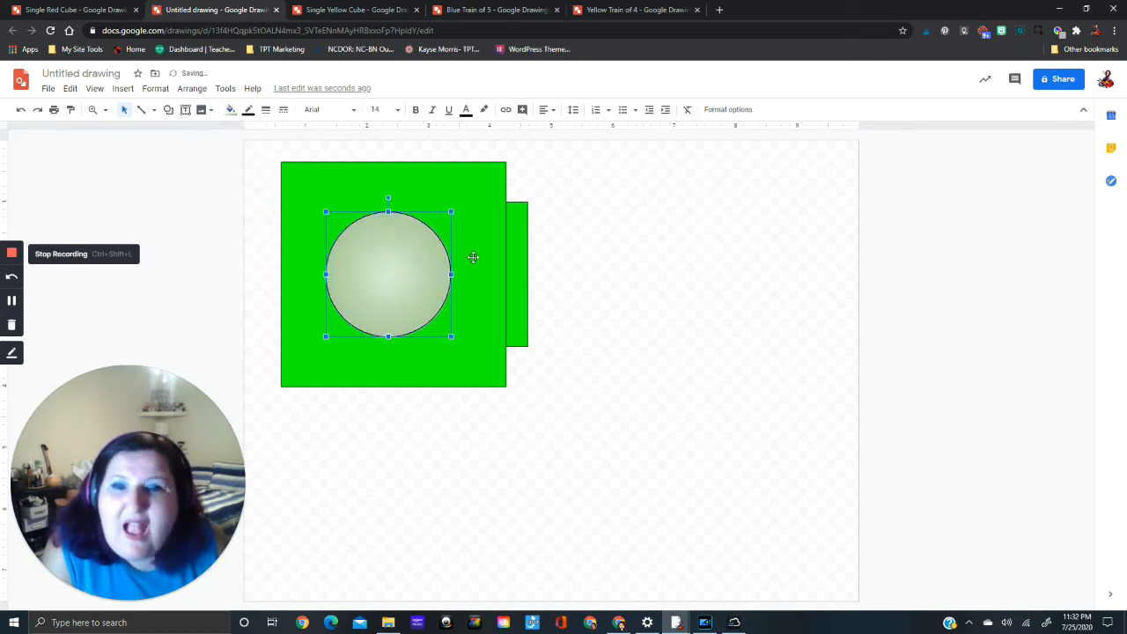
Step: Try the dark green 2 linear gradient as the circle's fill
click(231, 109)
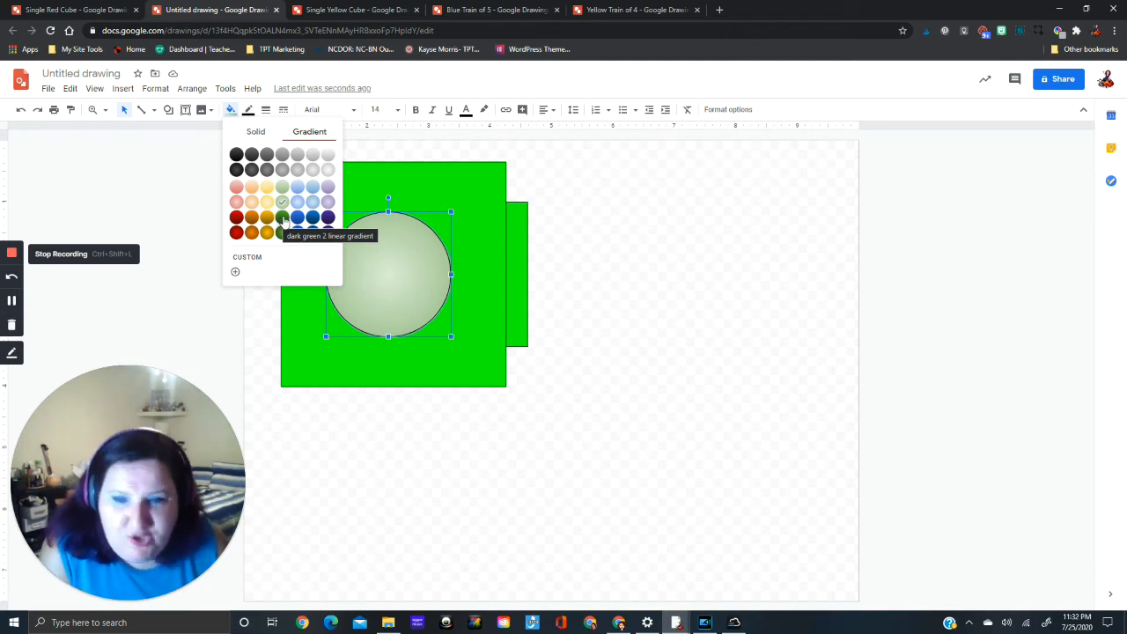
click(281, 221)
click(650, 258)
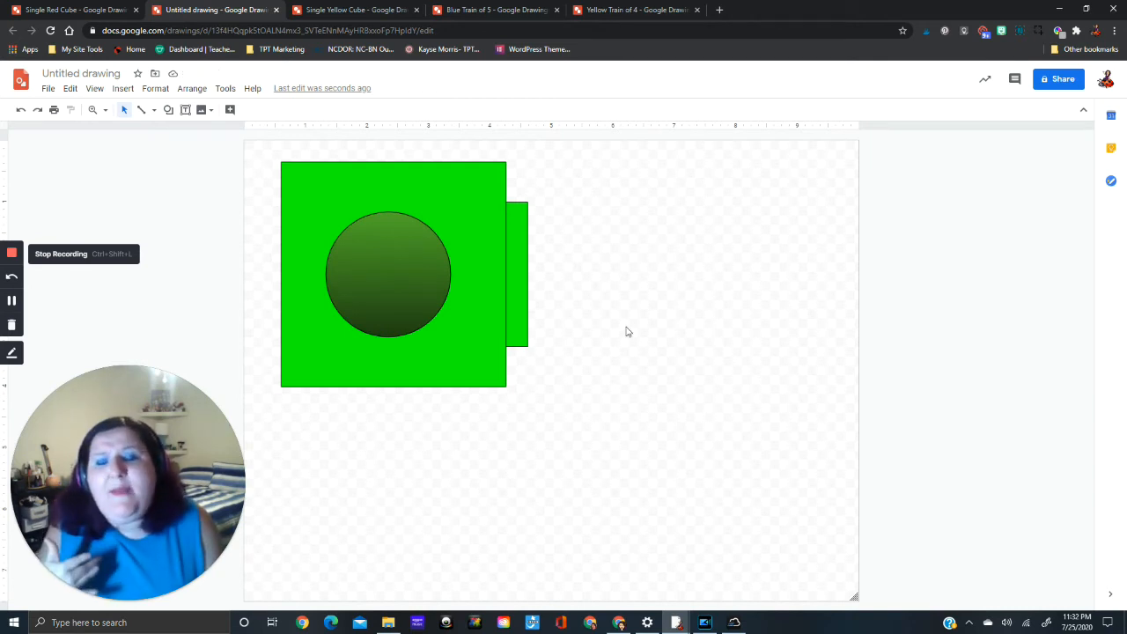
Step: Fill the circle with the dark green radial gradient that is lighter at the centre
click(382, 257)
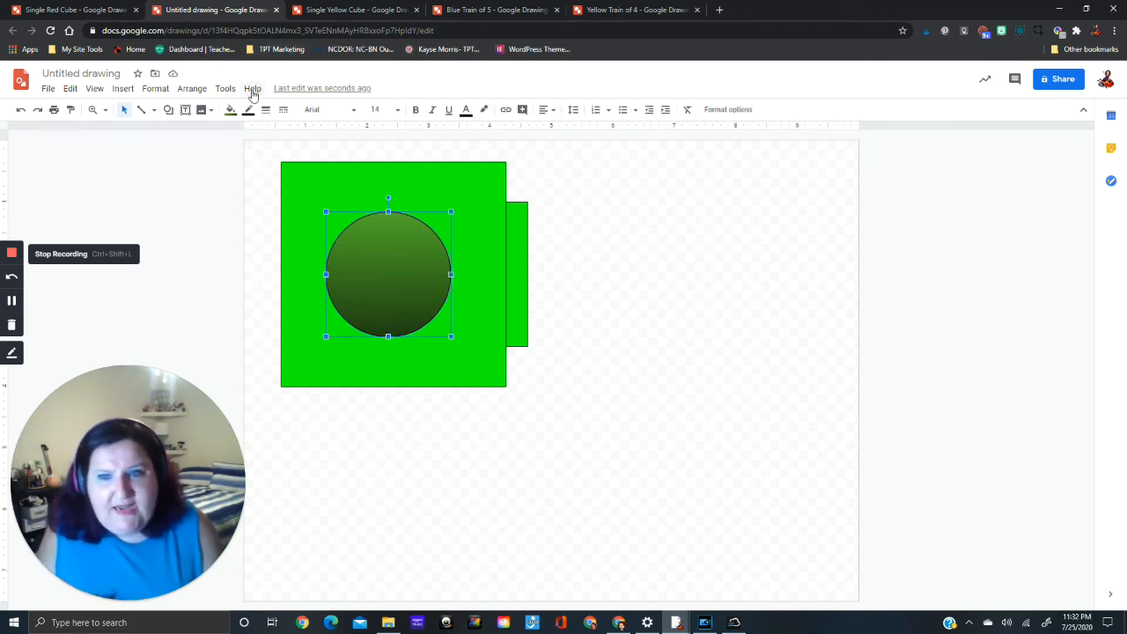
click(230, 109)
click(282, 232)
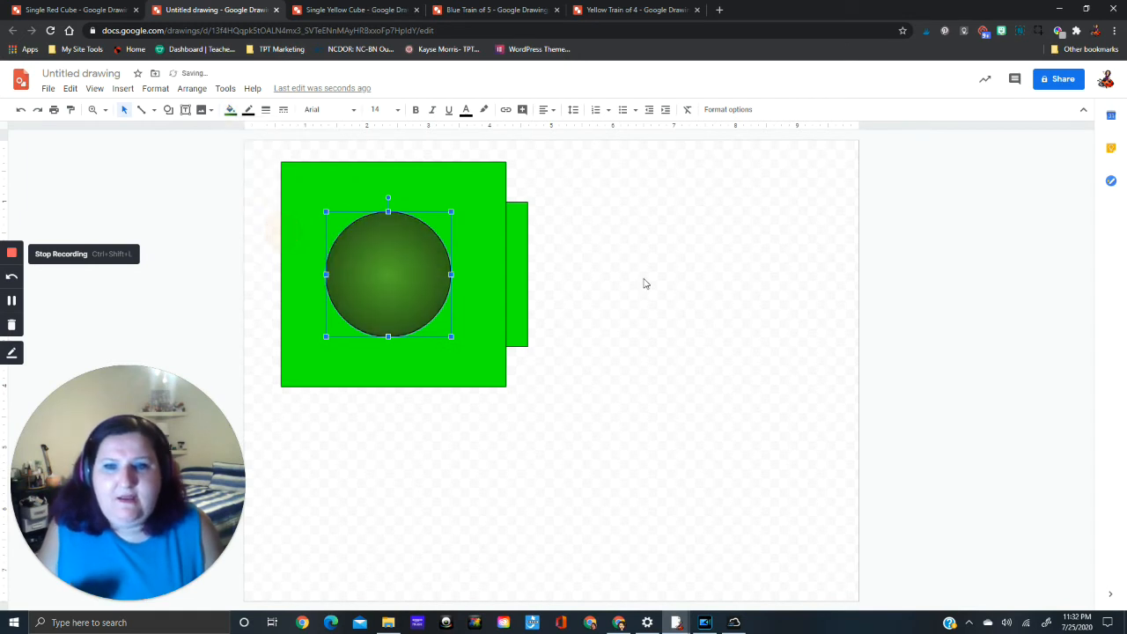
click(645, 279)
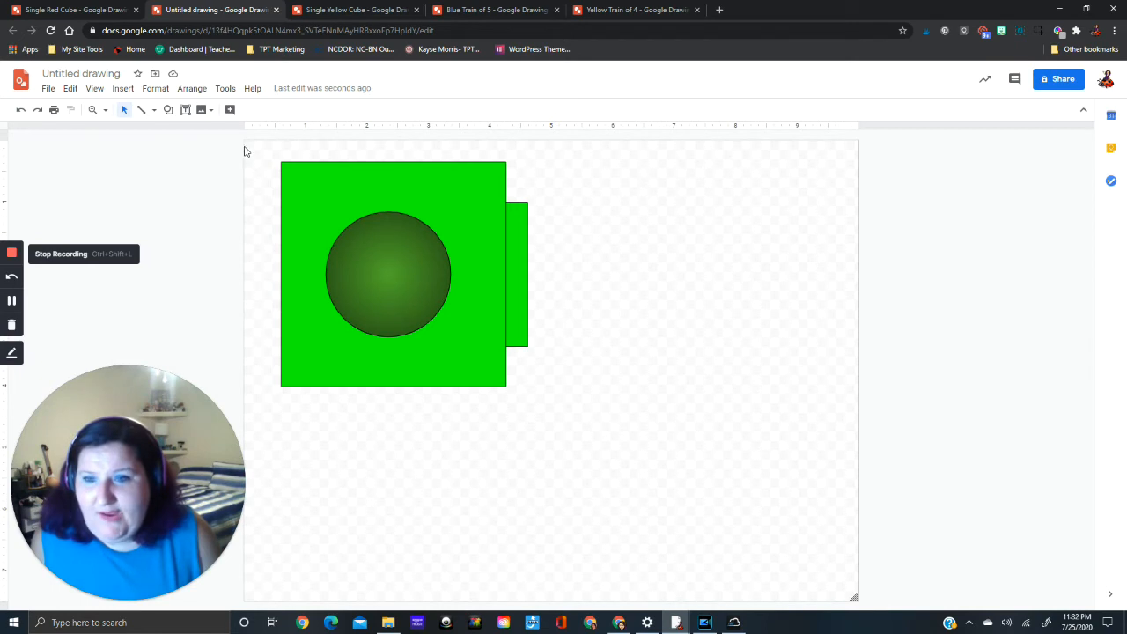
Step: Select the square, the side rectangle and the circle, and group them into one object
drag(246, 141, 541, 407)
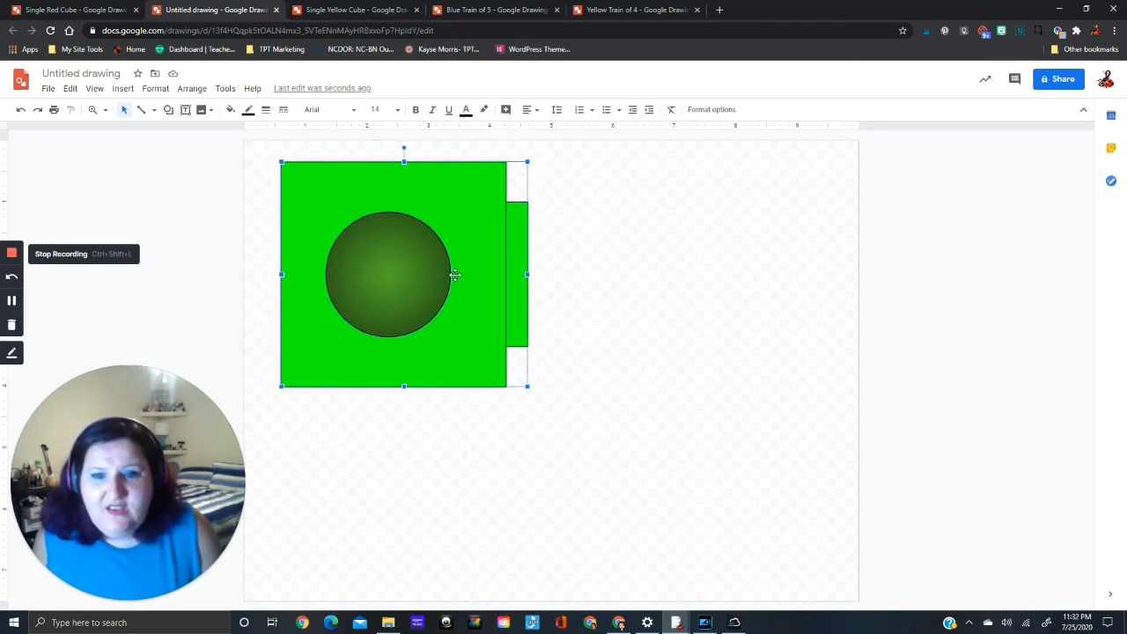
right_click(406, 212)
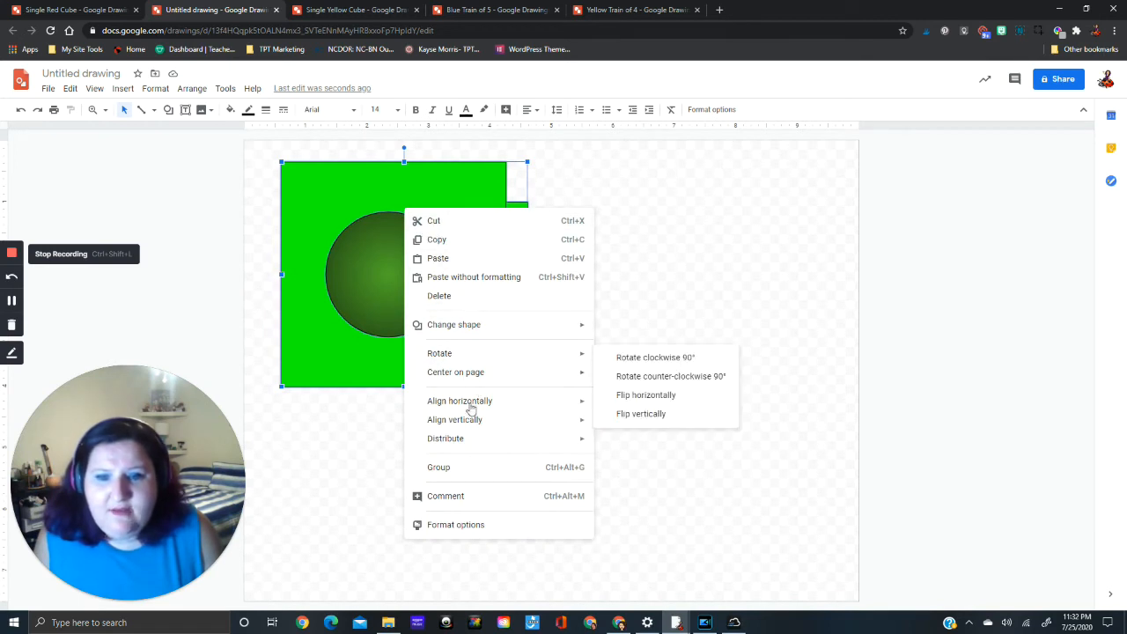
click(492, 469)
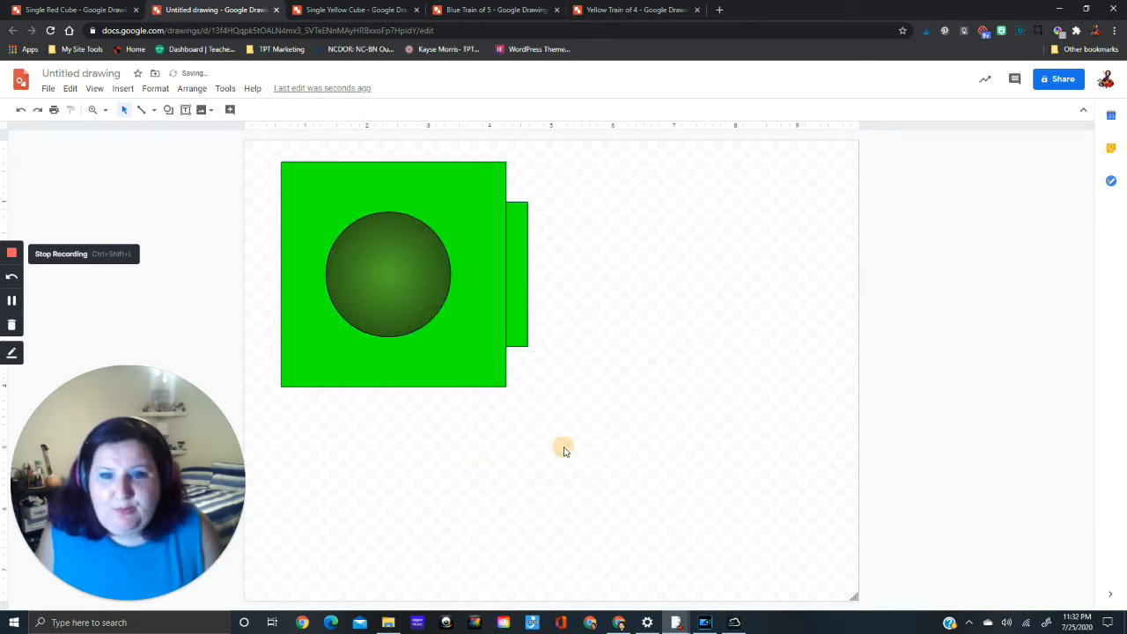
Step: Move the grouped cube close to the canvas's upper-left corner and shrink the canvas around it to about 4.3 by 3.9 inches
drag(476, 186, 450, 176)
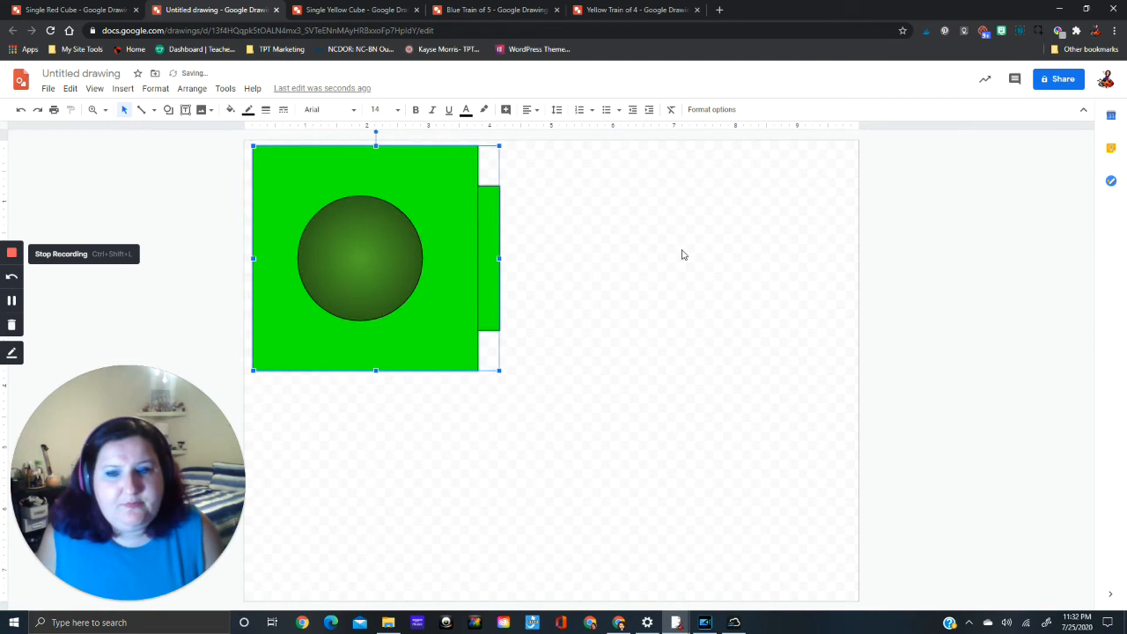
click(682, 254)
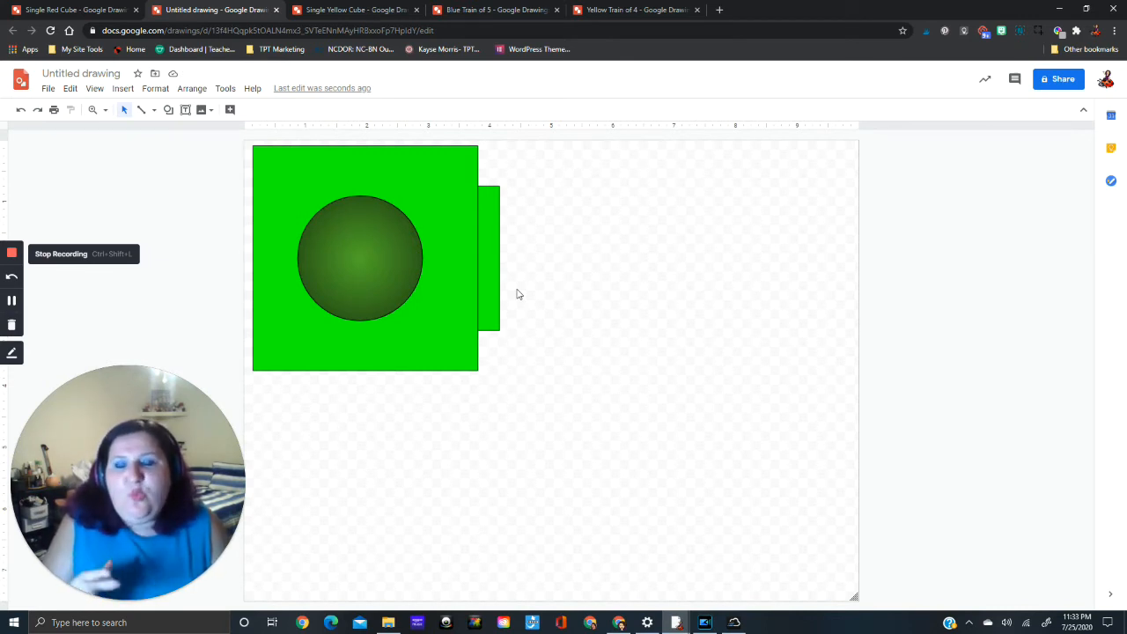
click(615, 382)
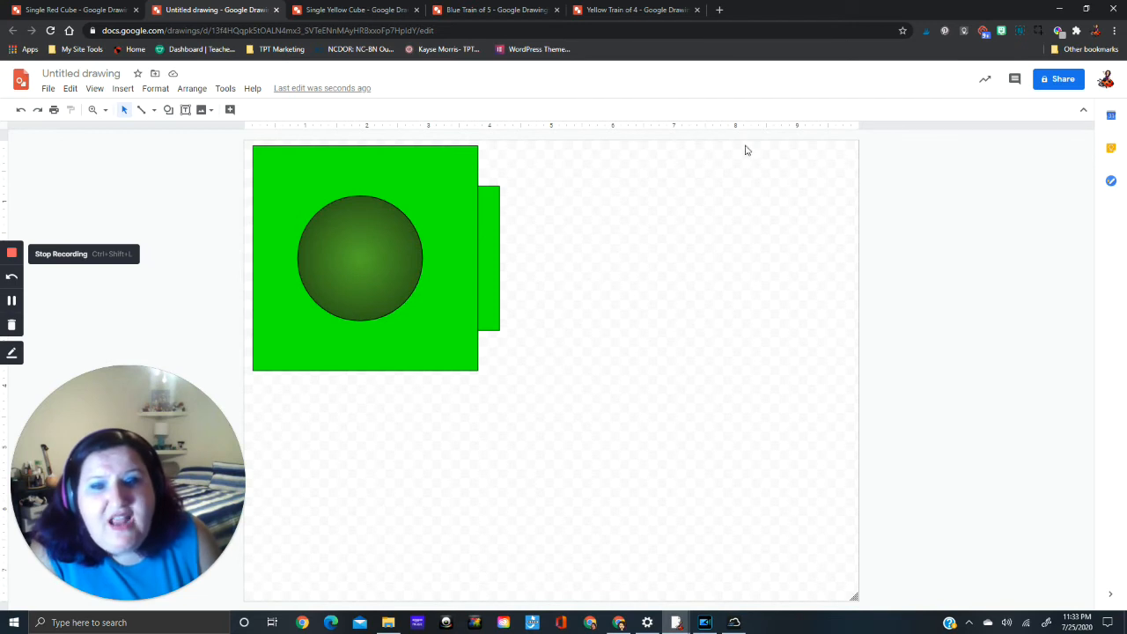
drag(605, 202, 745, 541)
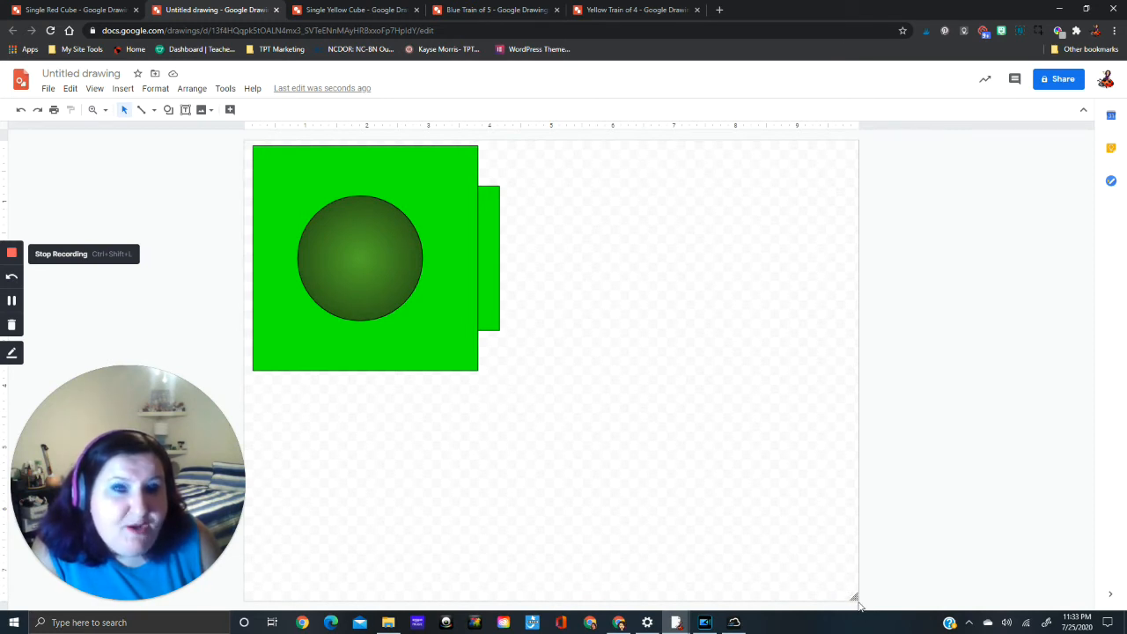
drag(853, 600, 508, 381)
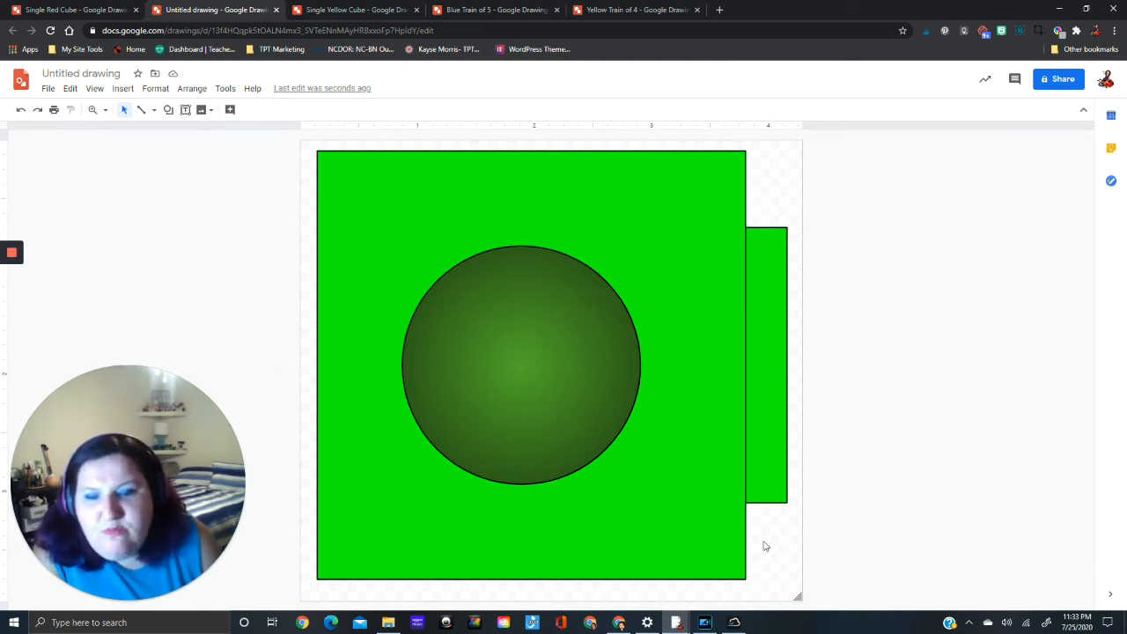
click(49, 89)
mouse_move(110, 205)
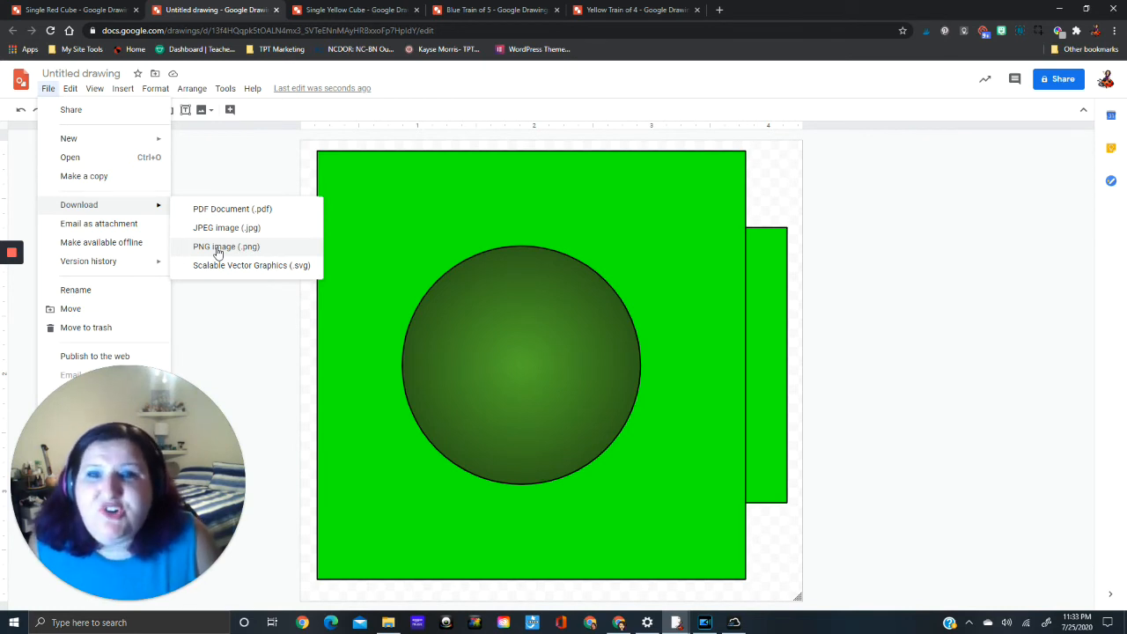
click(766, 166)
drag(780, 155, 744, 230)
click(824, 155)
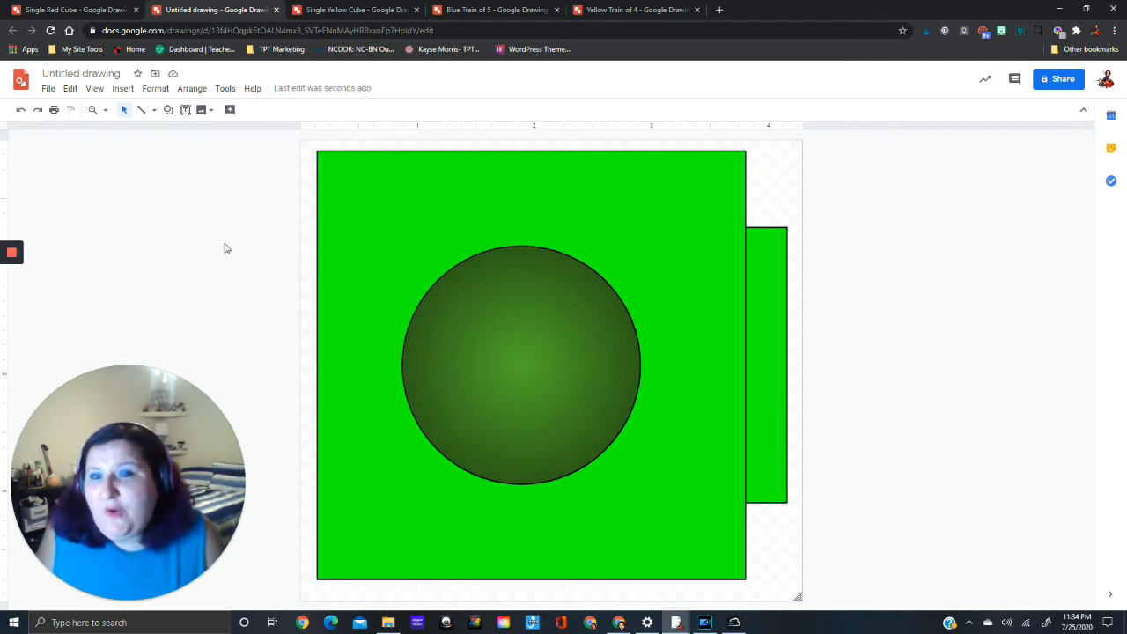
Step: Download the drawing as a JPEG image, view the downloaded file in Photos, and return to the drawing
click(48, 88)
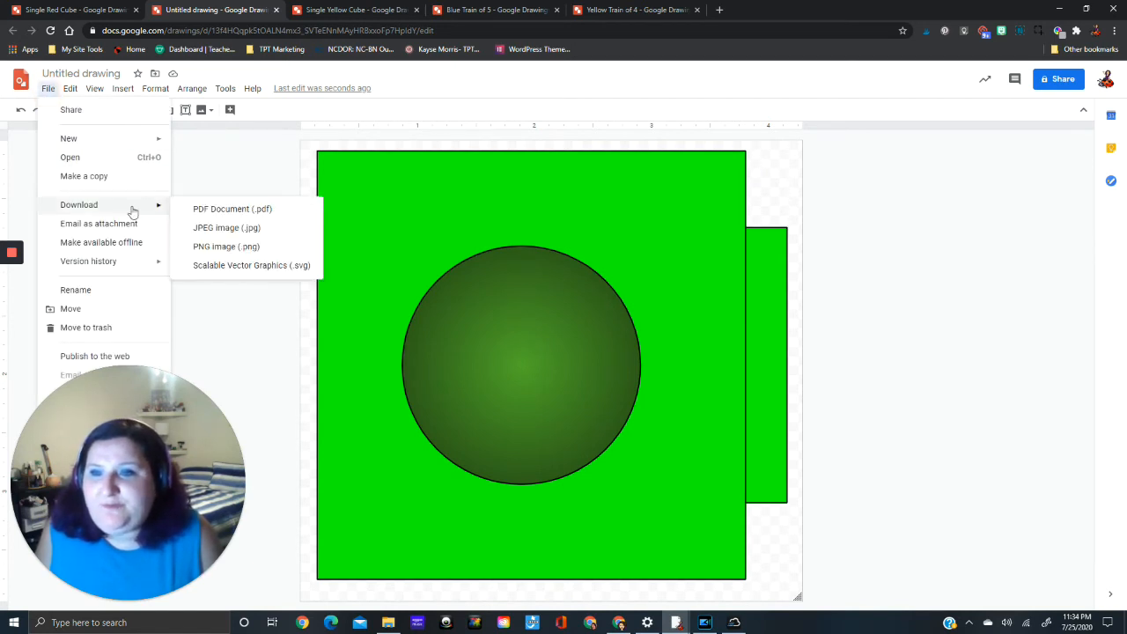
click(201, 227)
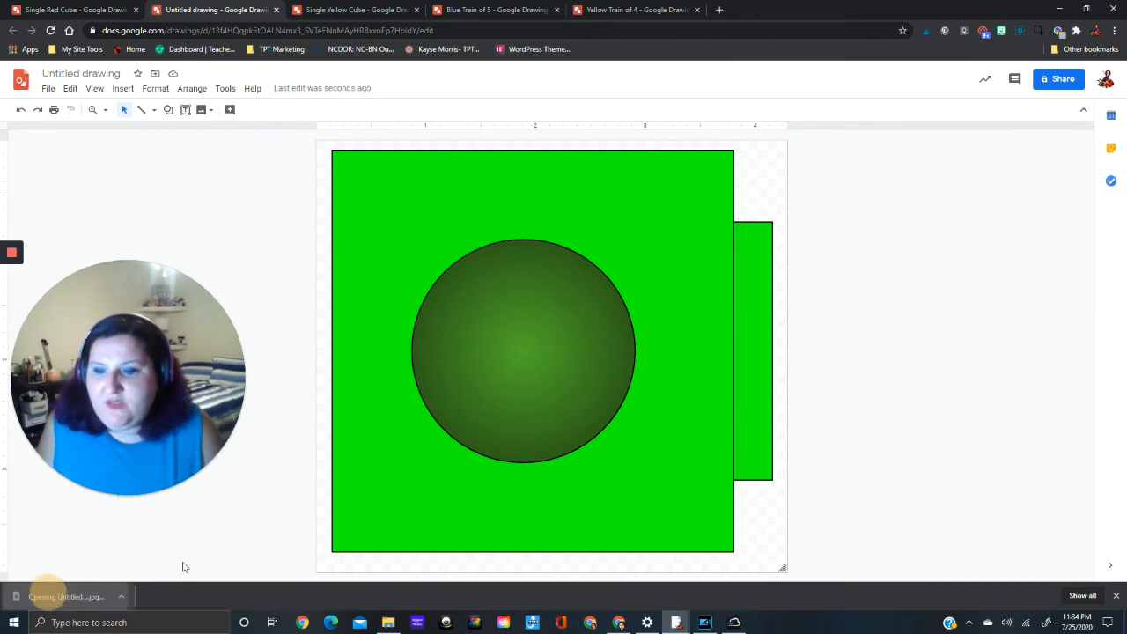
click(55, 597)
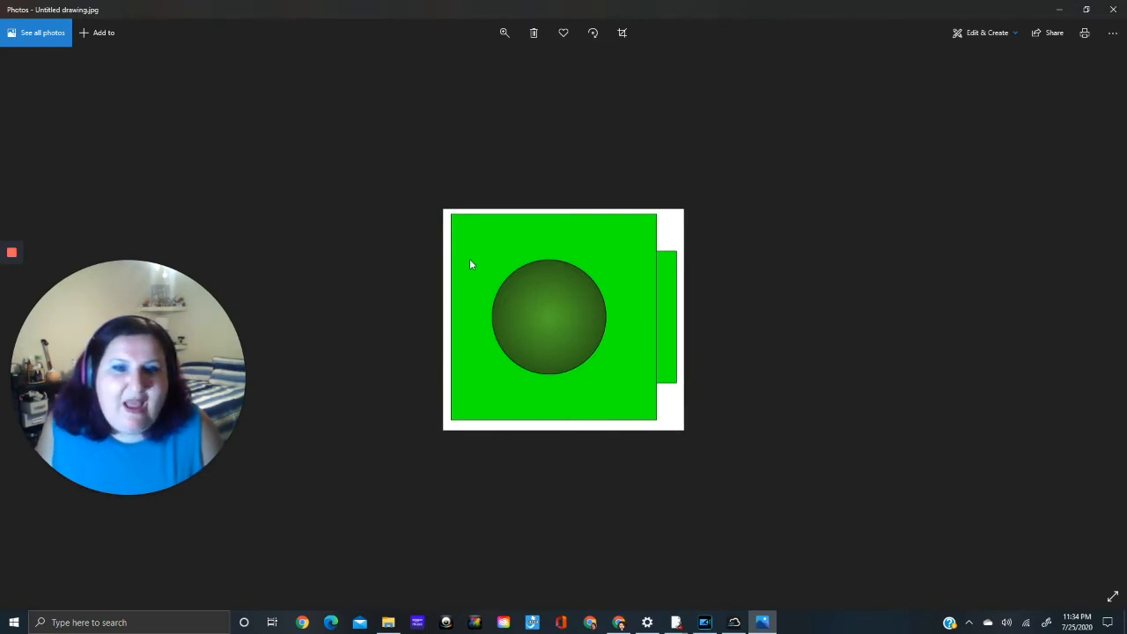
click(1060, 10)
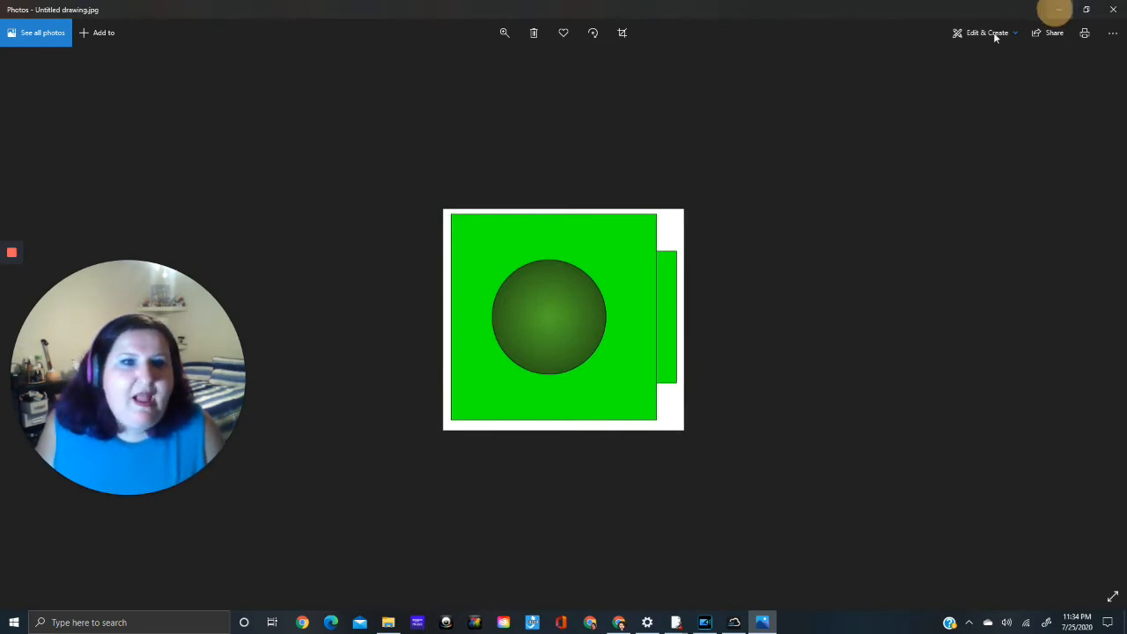
Step: Download the drawing as a PNG image, view the downloaded file in Photos, and close the viewer
click(49, 88)
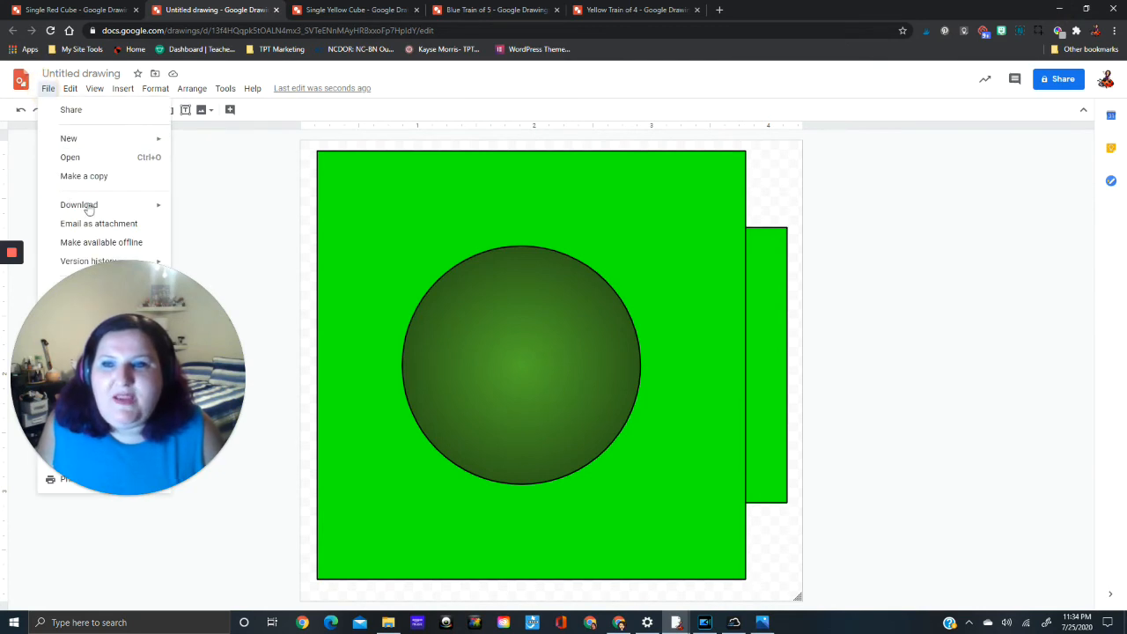
click(211, 247)
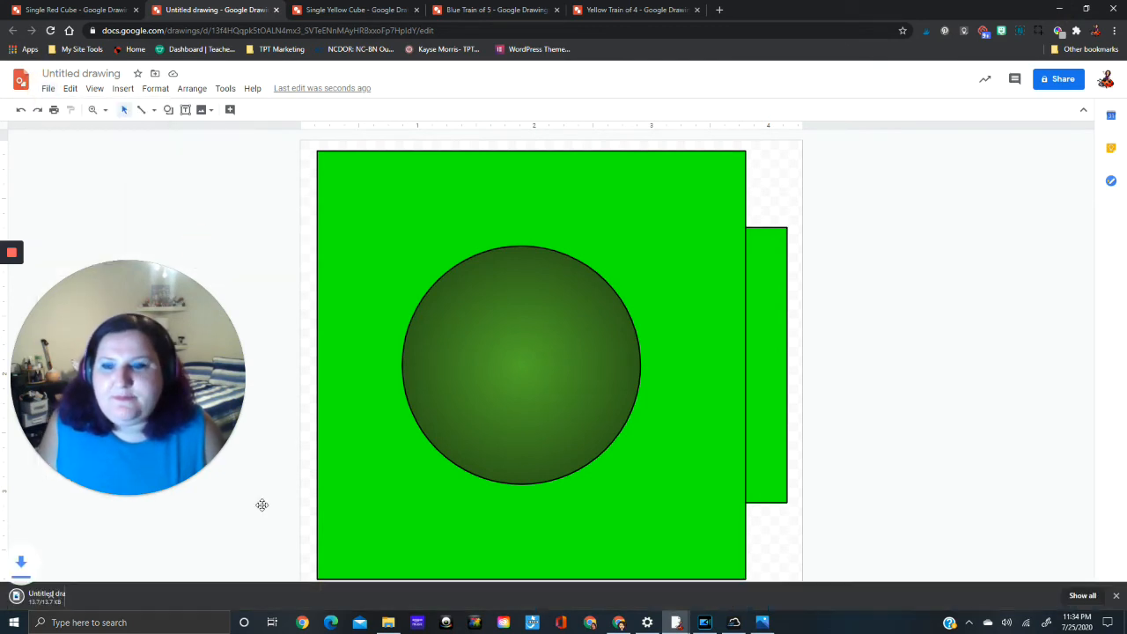
click(50, 599)
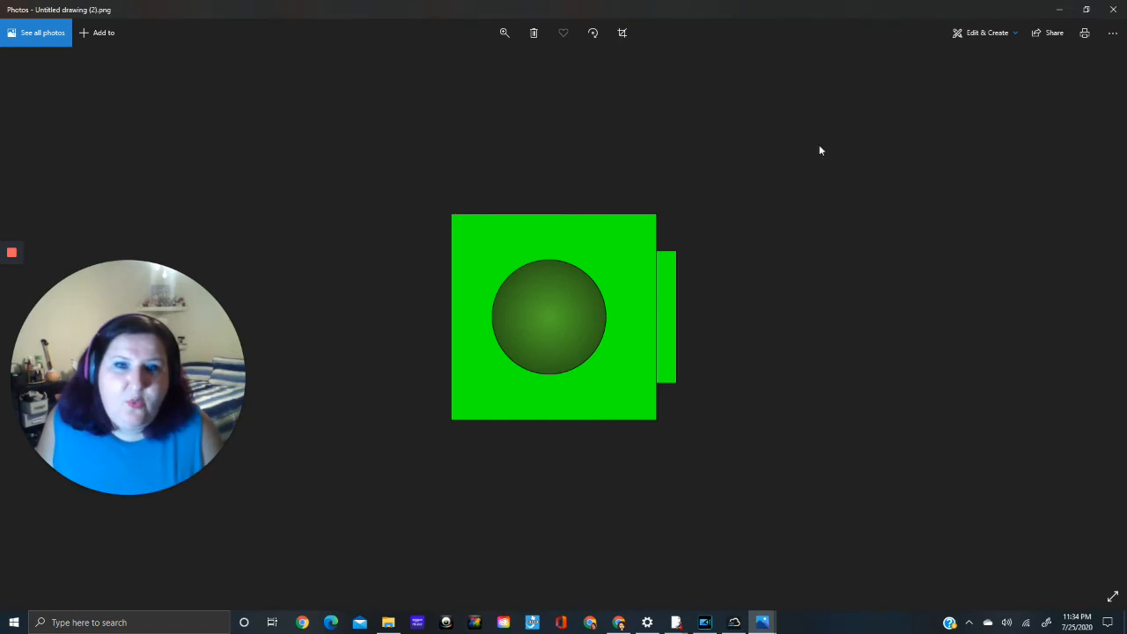
click(1111, 10)
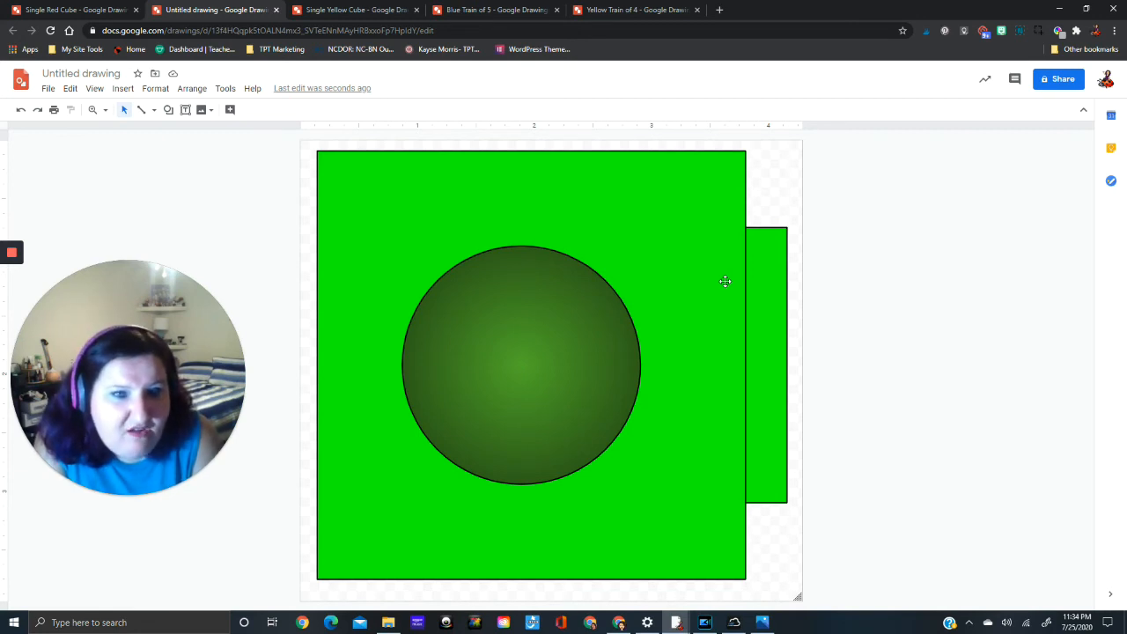
click(798, 160)
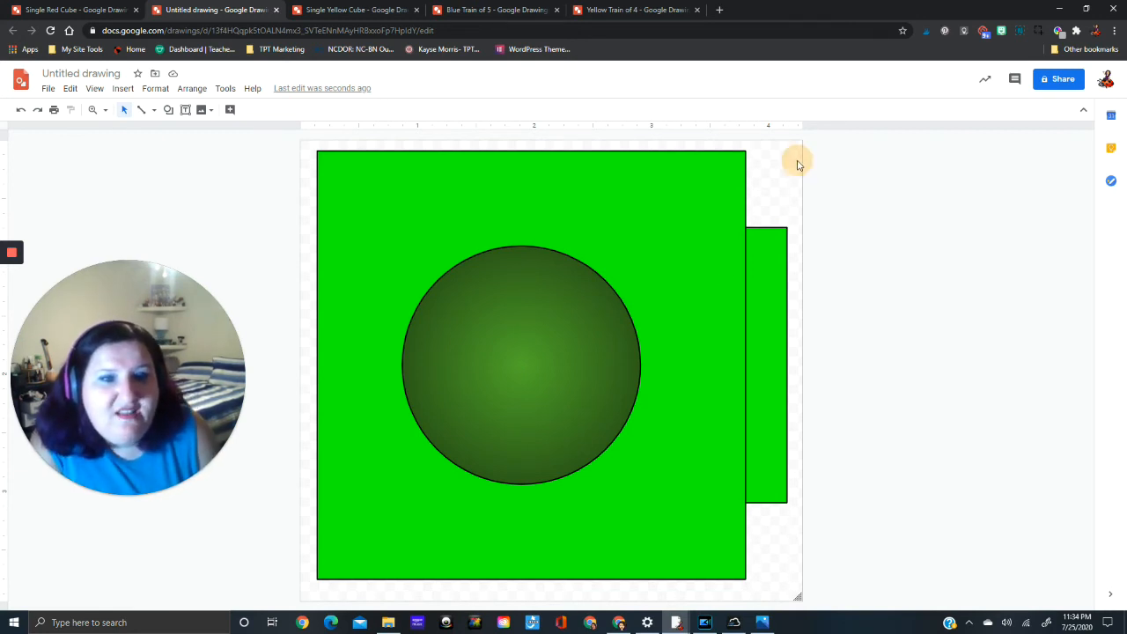
Step: Try to fit the canvas flush around the cube, with the cube in the canvas's upper-left corner, and undo those changes
drag(797, 595, 792, 581)
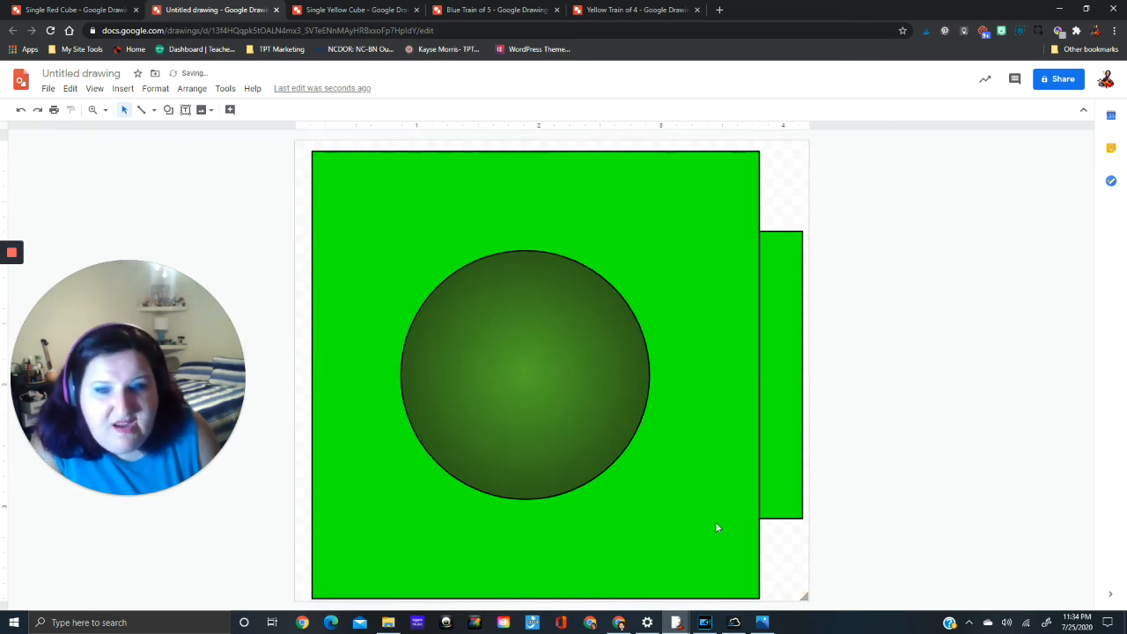
click(438, 217)
drag(458, 221, 434, 199)
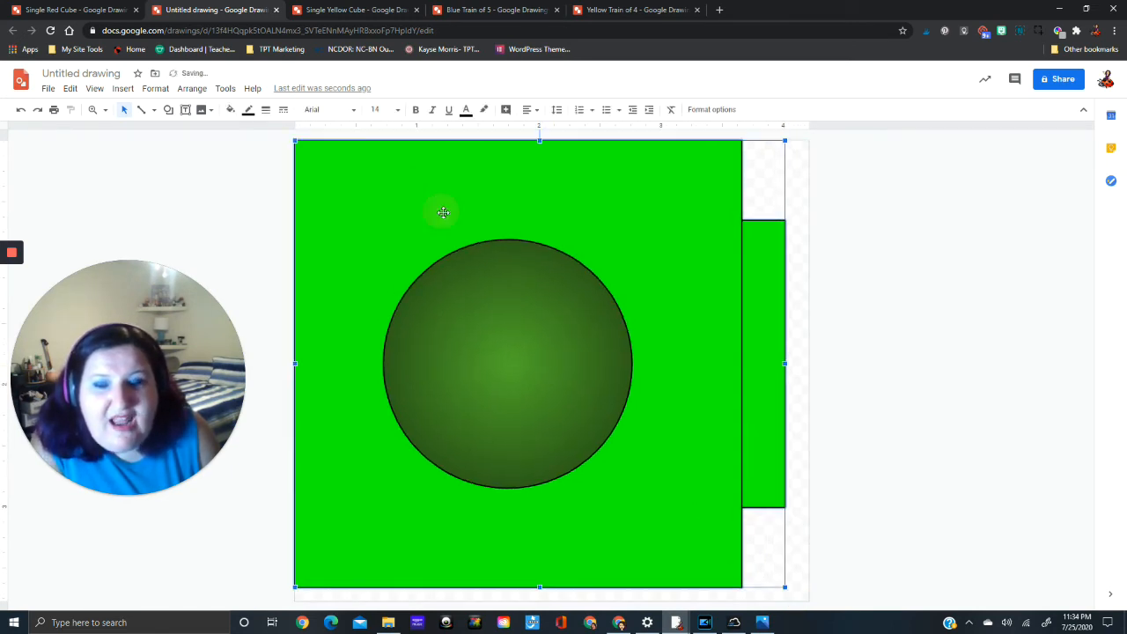
click(800, 574)
drag(807, 595, 785, 587)
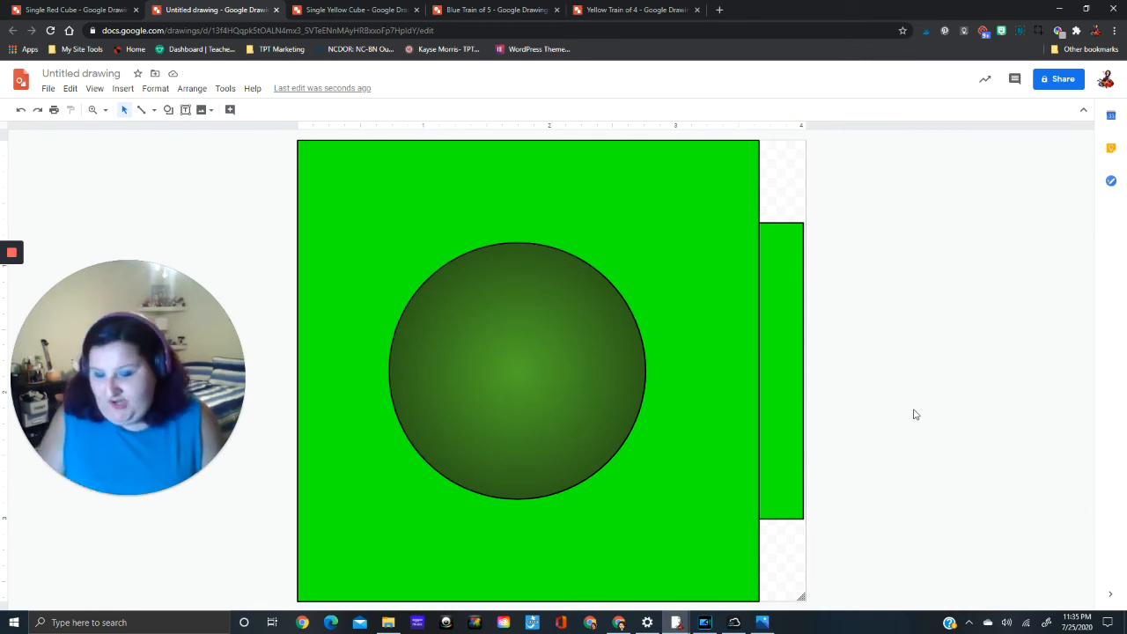
key(ctrl+z)
key(ctrl+z)
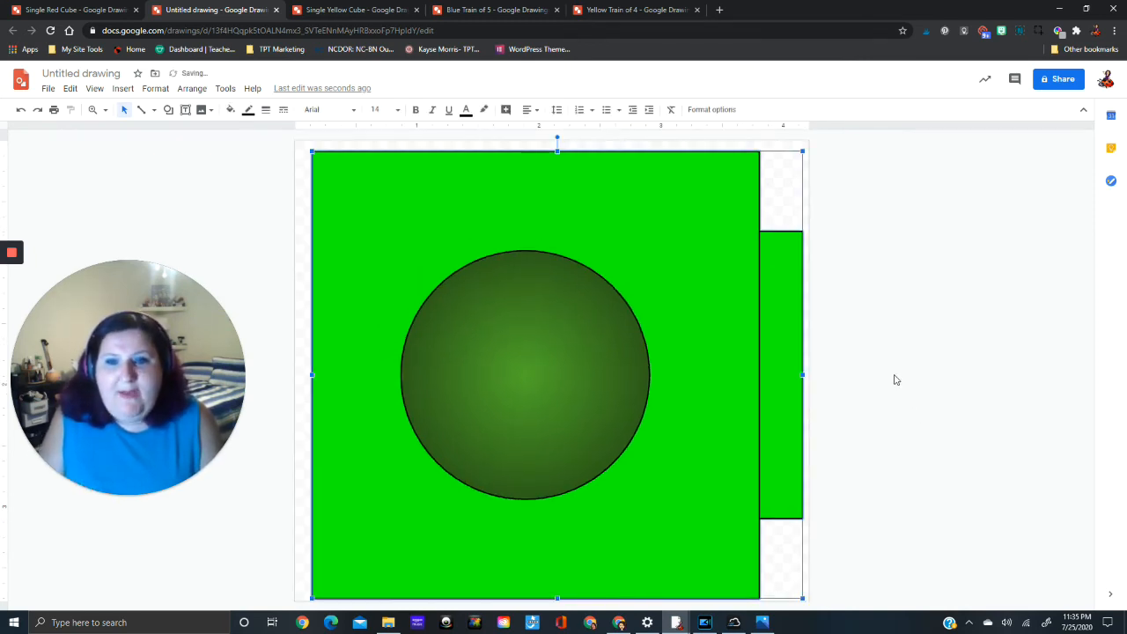
key(ctrl+z)
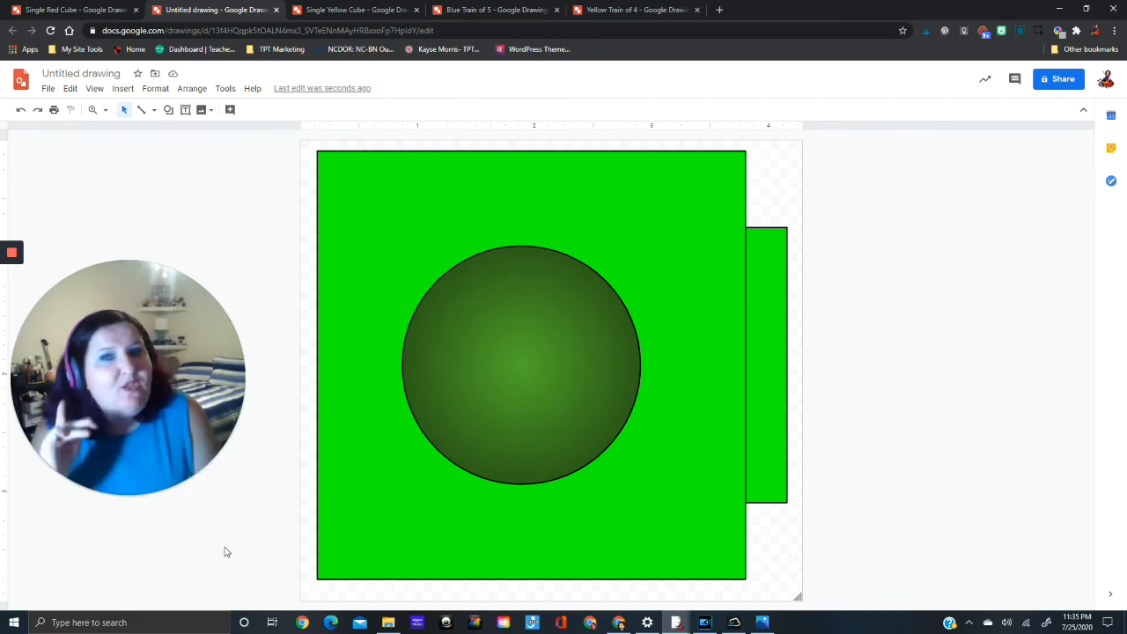
Step: Copy the grouped green cube to the clipboard
click(379, 212)
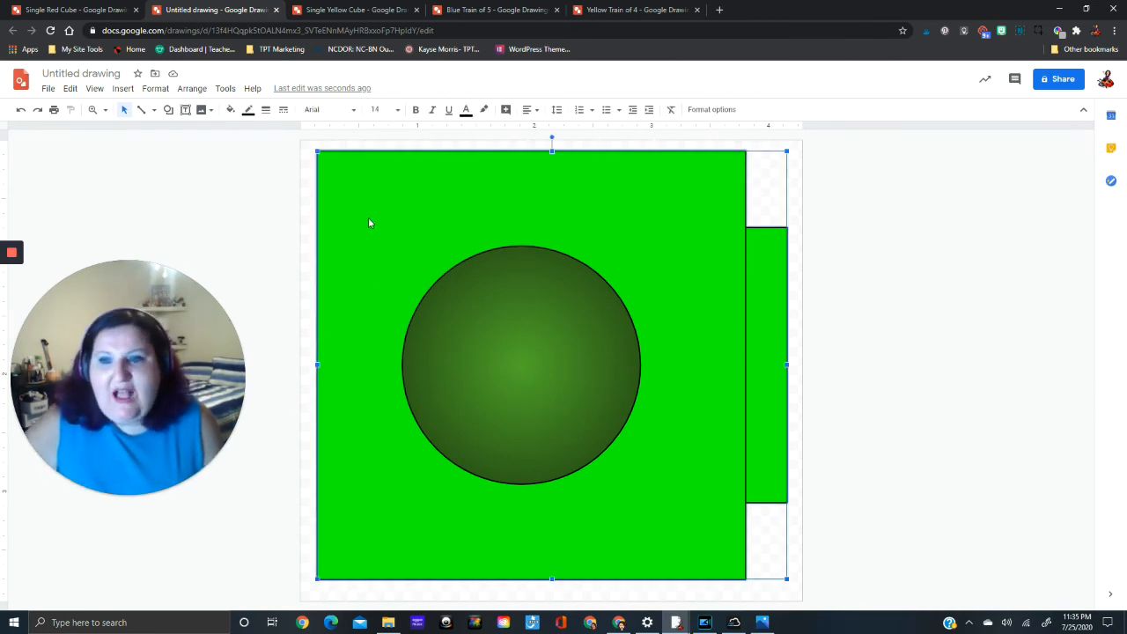
right_click(369, 216)
click(394, 245)
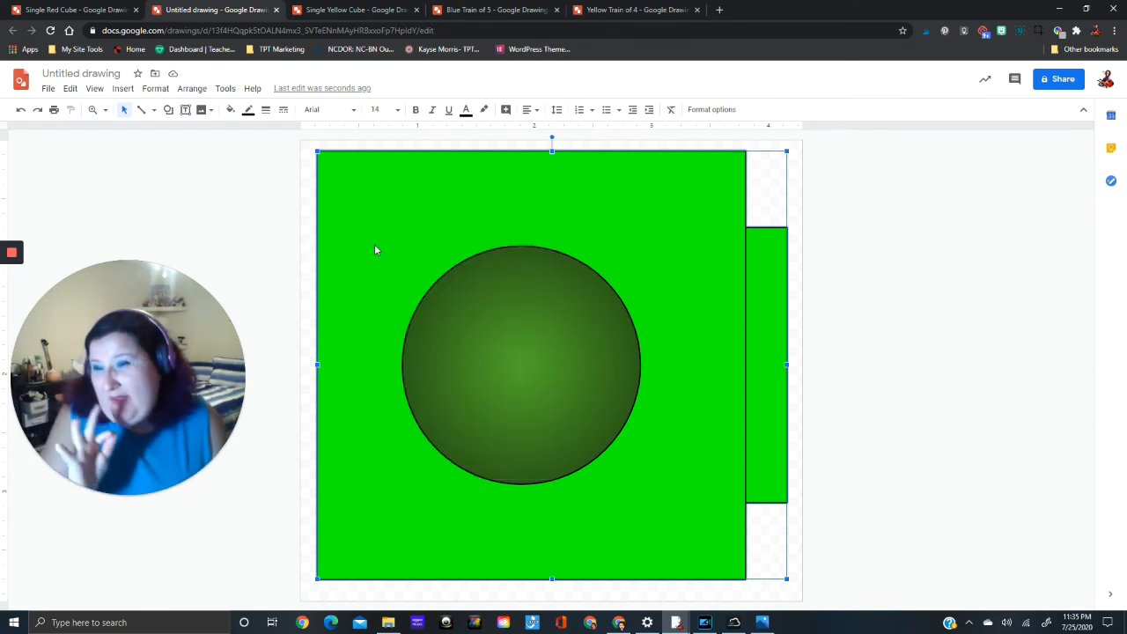
Step: Rename the drawing as Single Green Cube
click(81, 73)
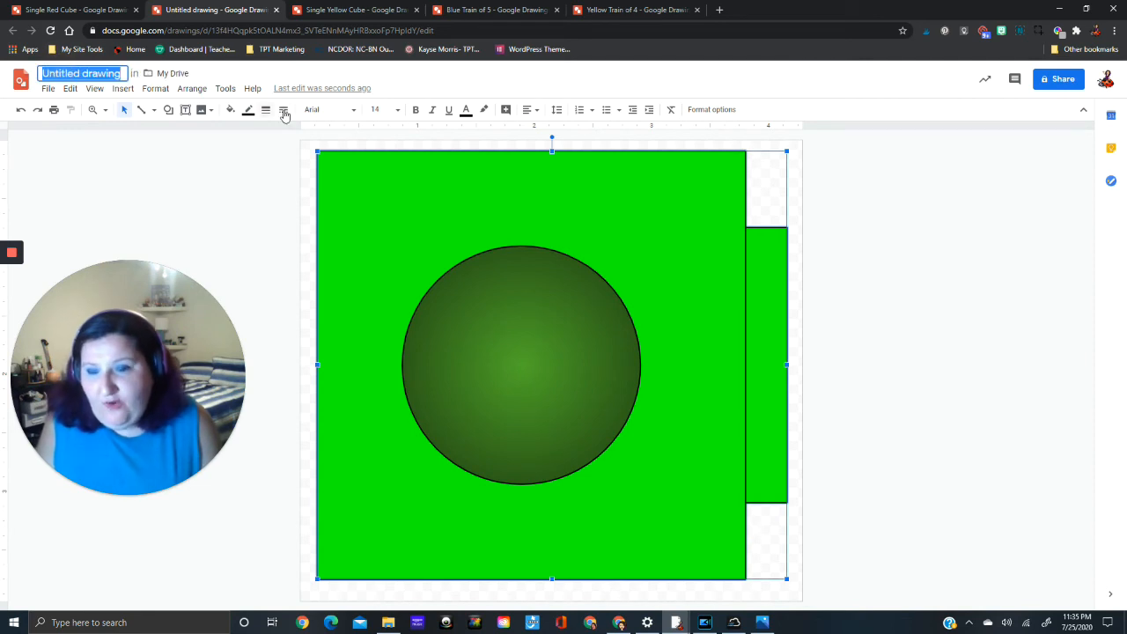
text(Sing)
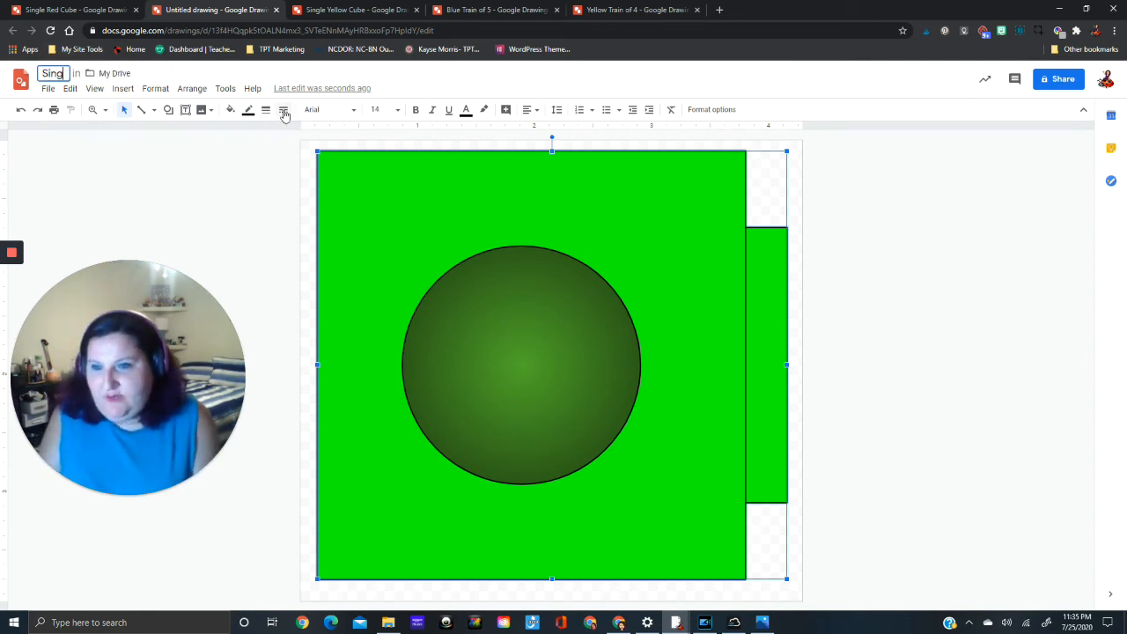
text(le Gree)
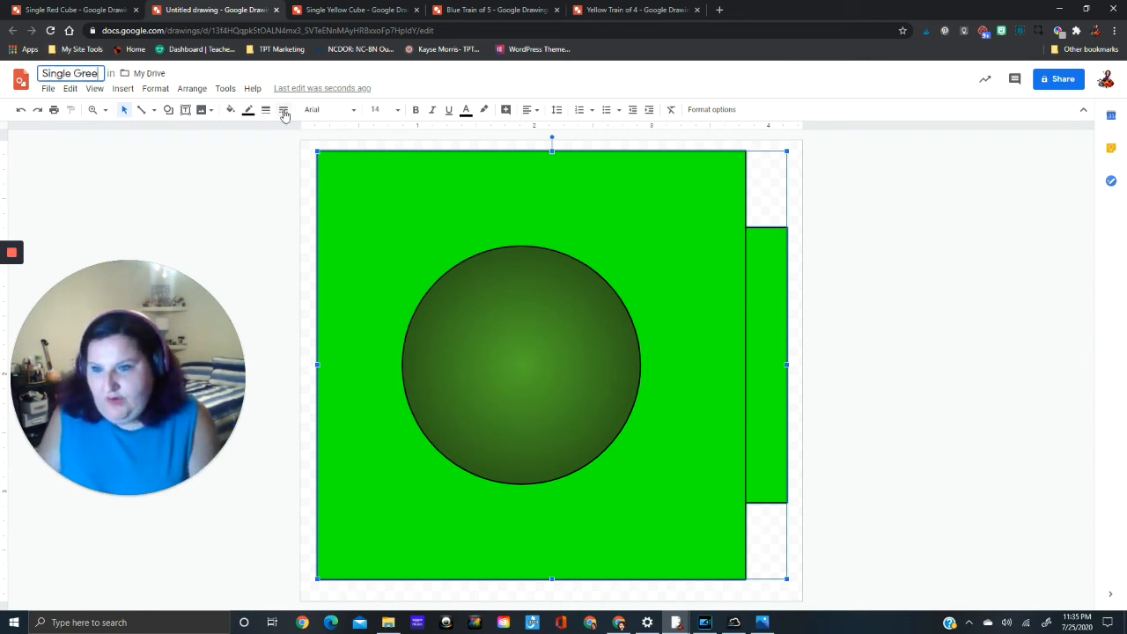
text(n Cube)
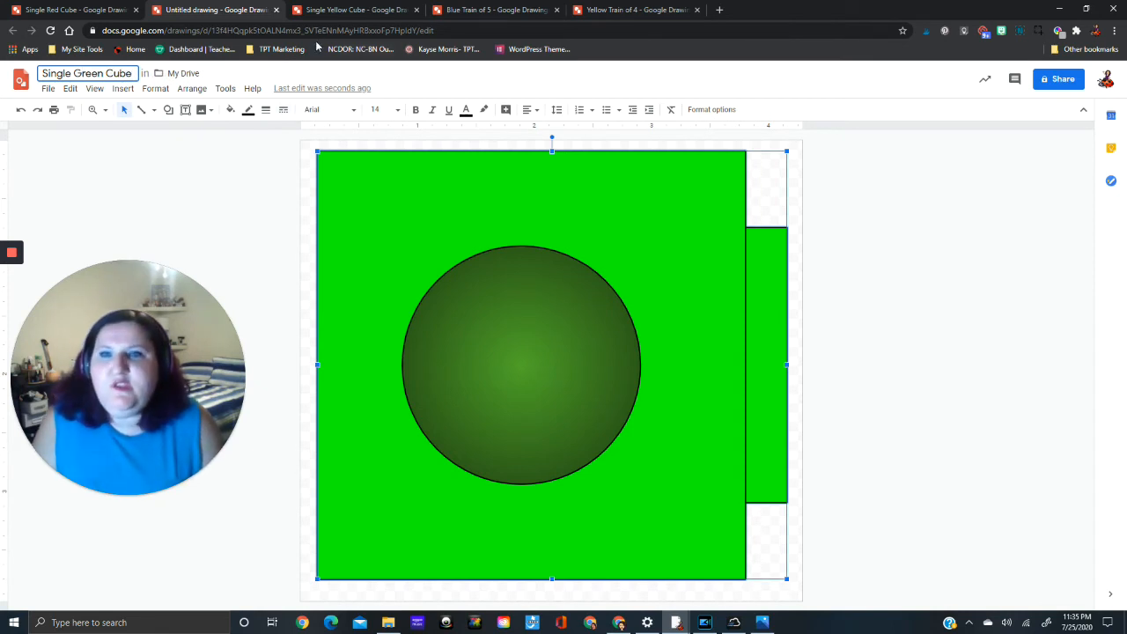
Step: Look at the finished Blue Train of 5 and Yellow Train of 4 drawings as examples of cube trains
click(488, 10)
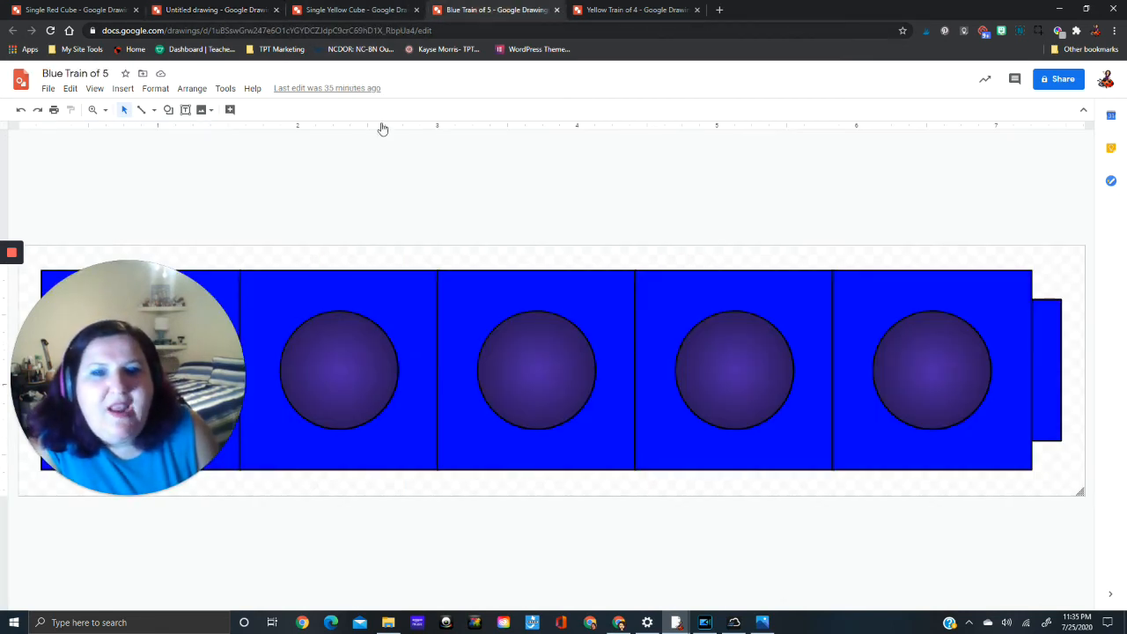
drag(176, 351, 134, 491)
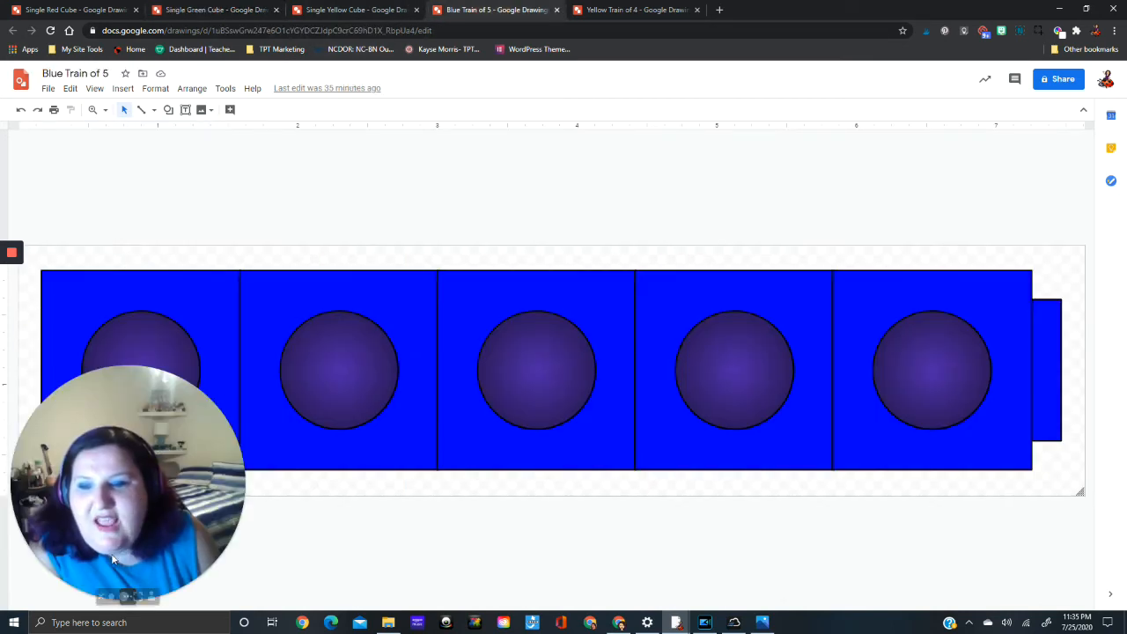
click(112, 600)
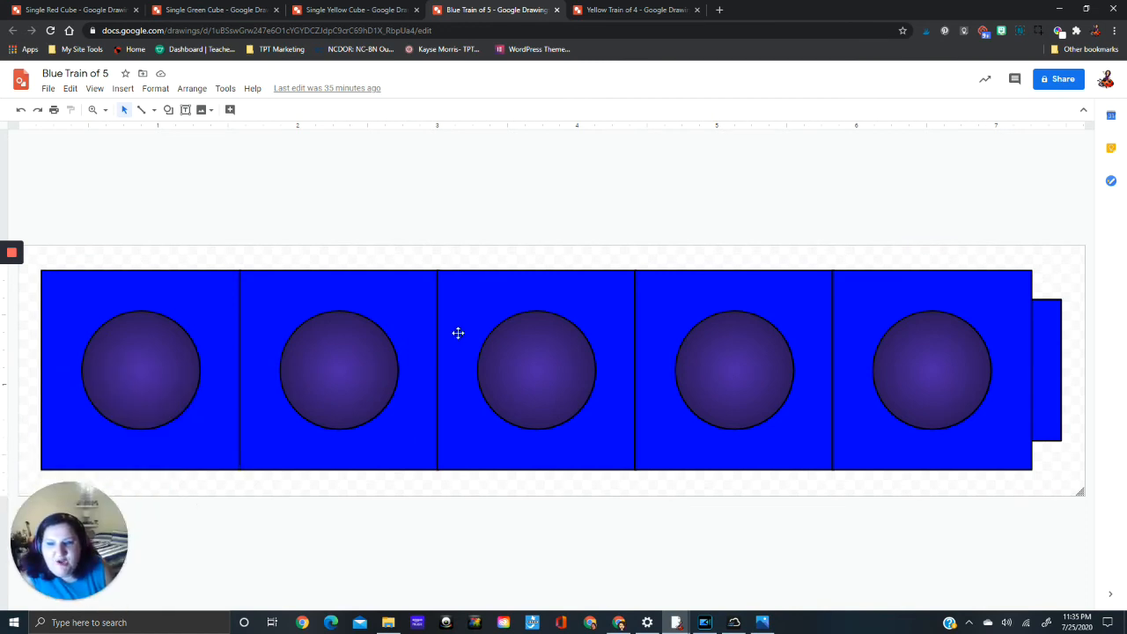
click(631, 12)
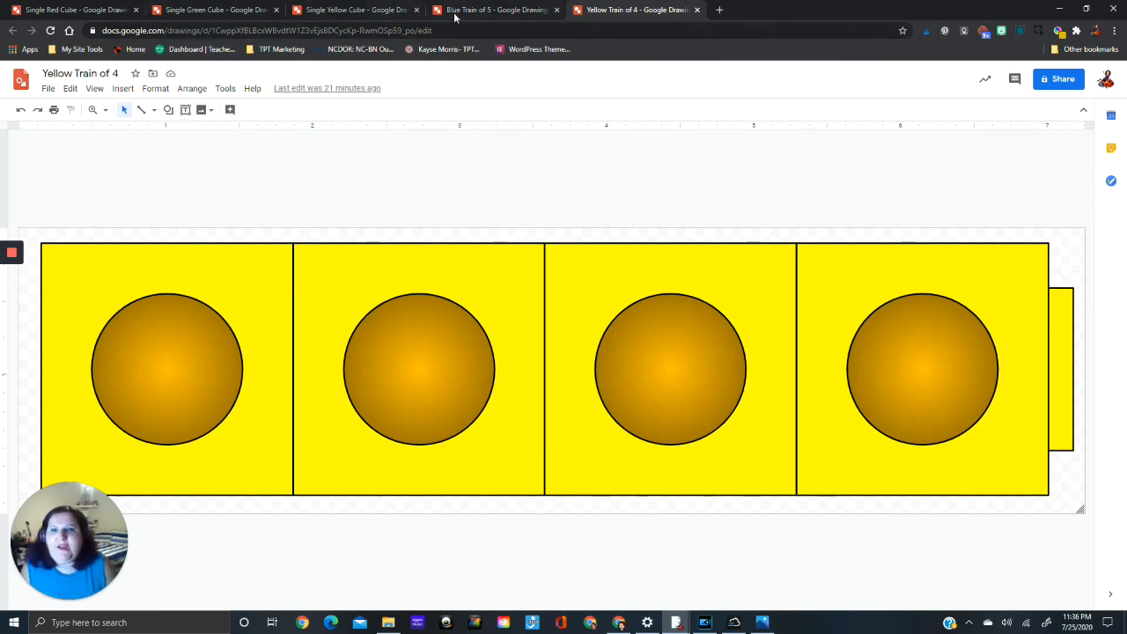
Step: Create a new drawing from the Single Green Cube drawing and name it Green Train of 3
click(216, 9)
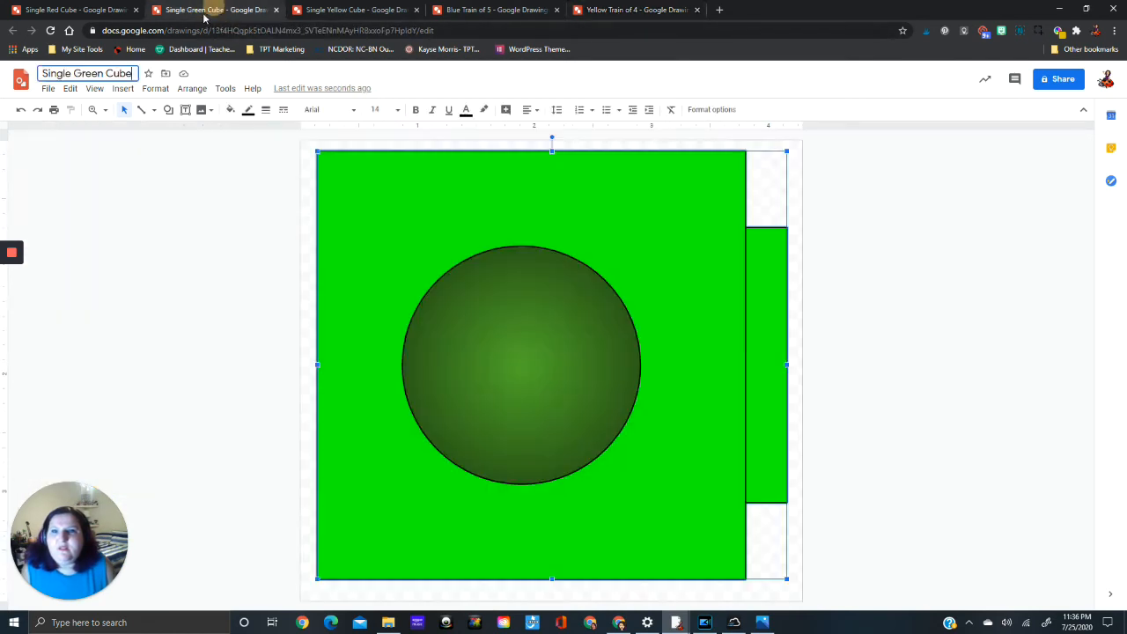
click(48, 91)
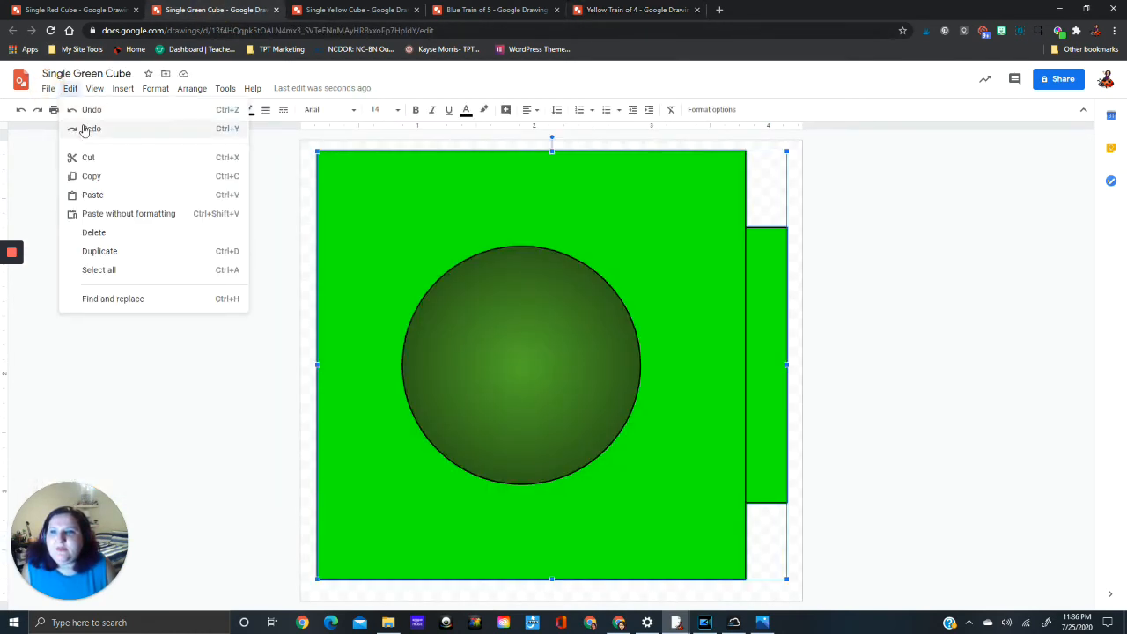
mouse_move(70, 139)
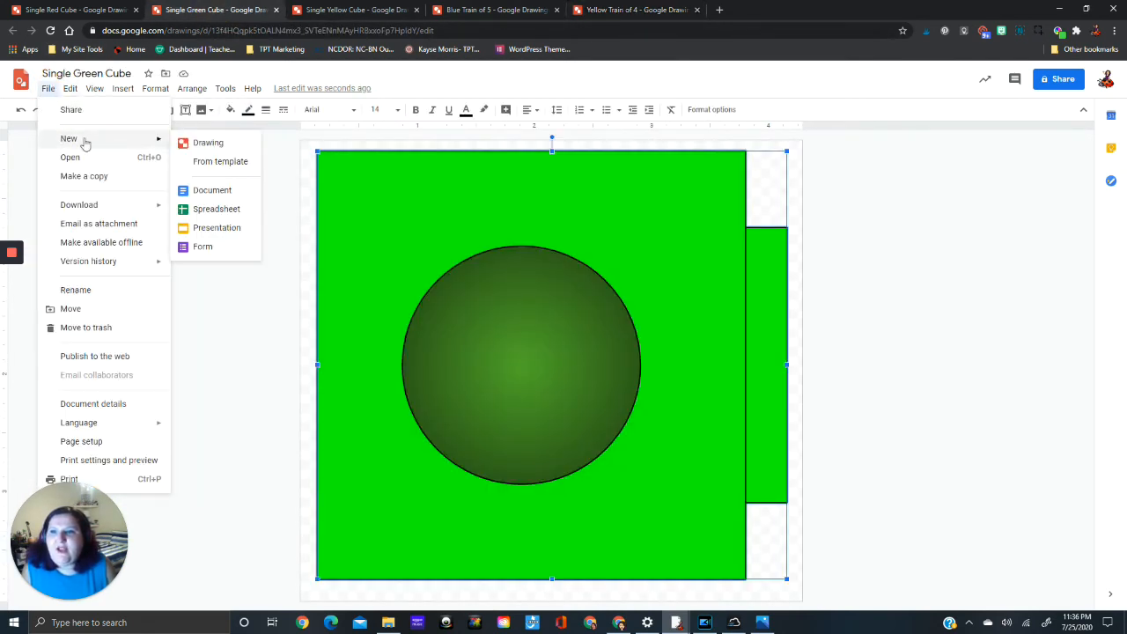
click(196, 146)
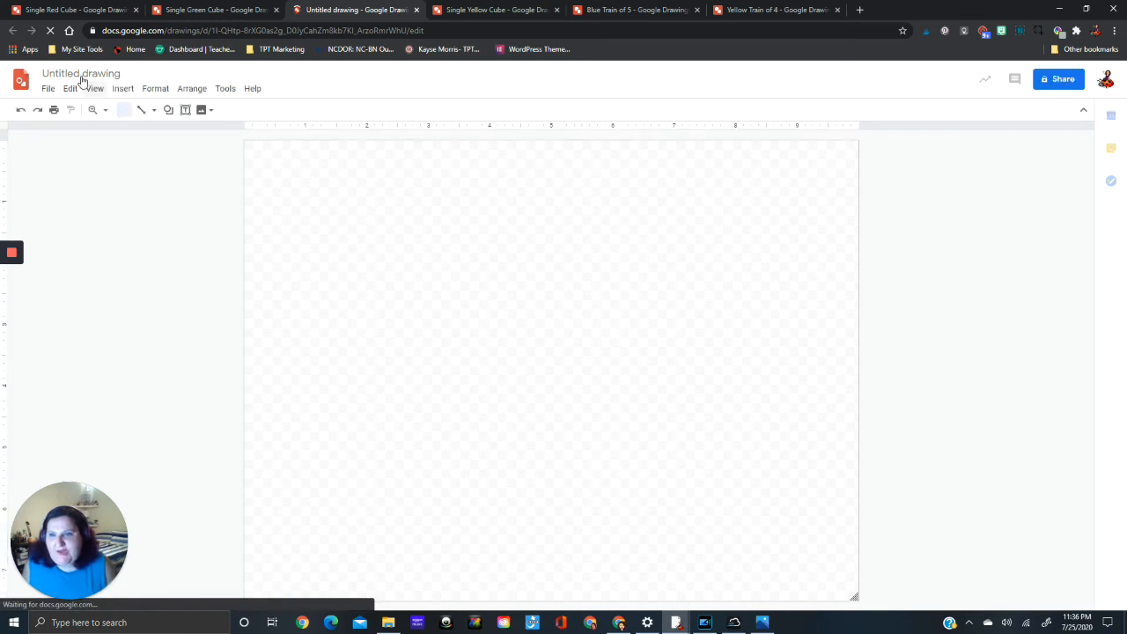
click(84, 74)
text(G)
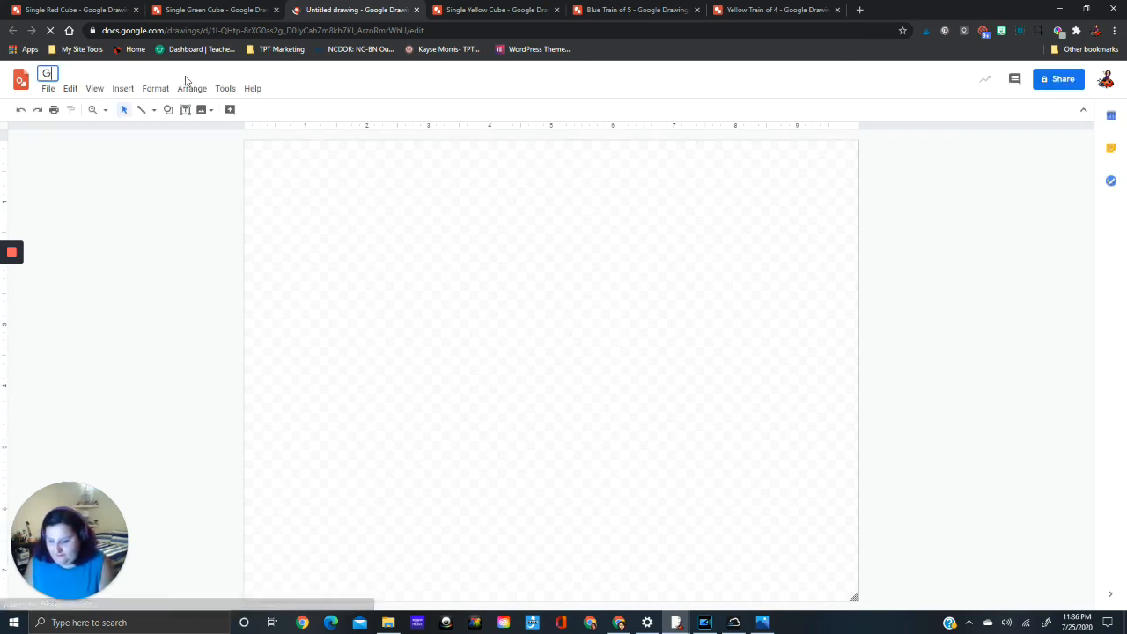
text(reen Train of 3)
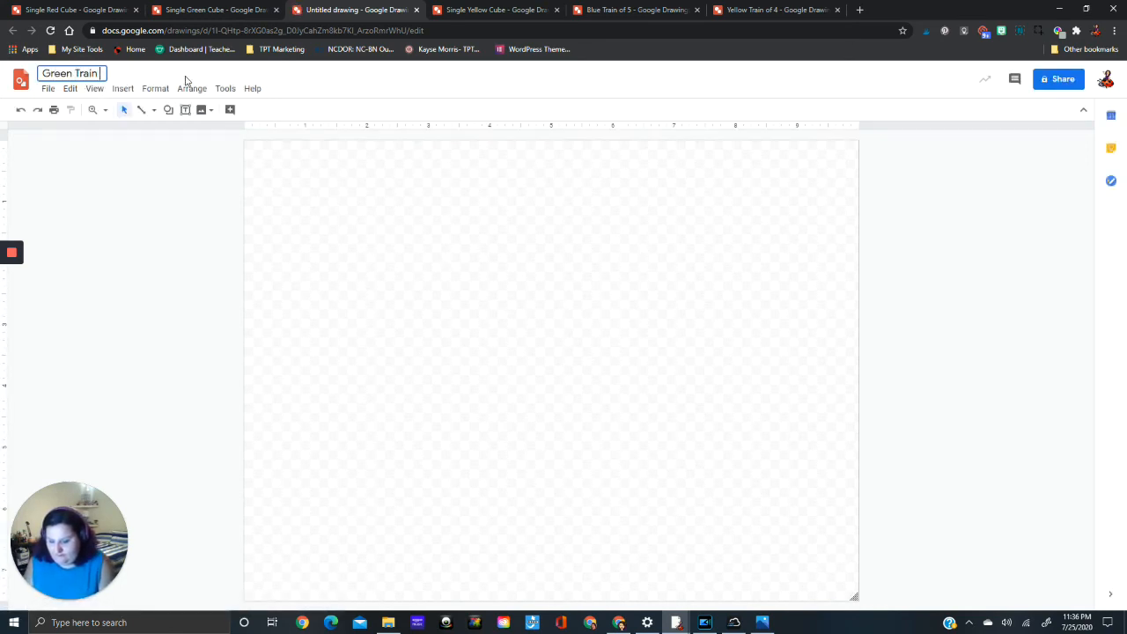
click(335, 193)
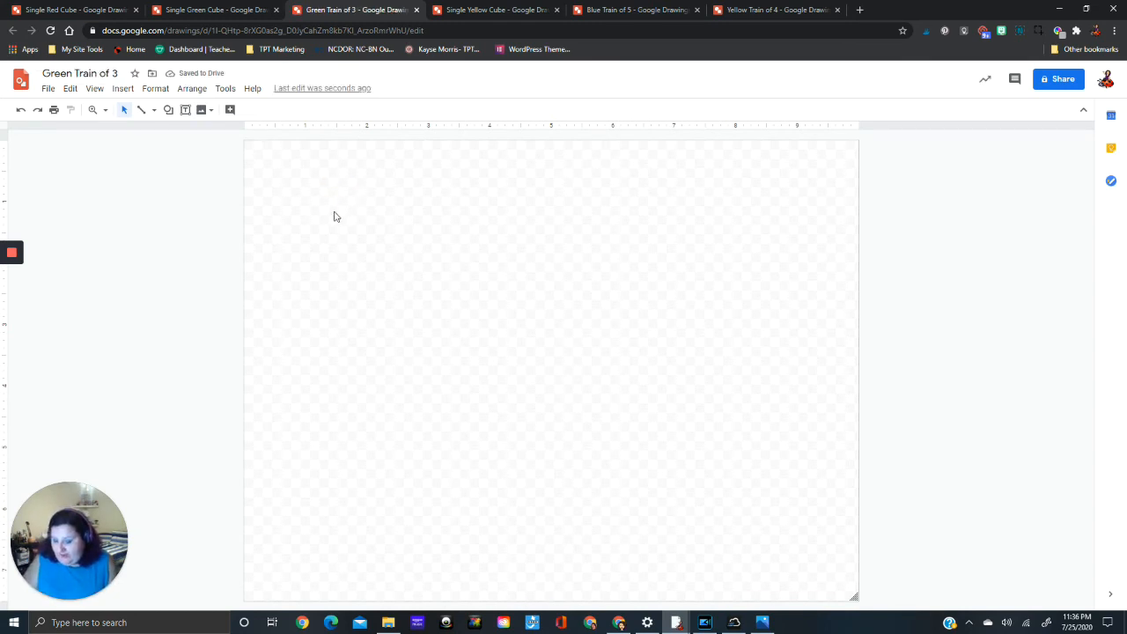
Step: Paste the copied green cube into the empty drawing and scale it down proportionally to about 1.5 inches wide
key(ctrl+v)
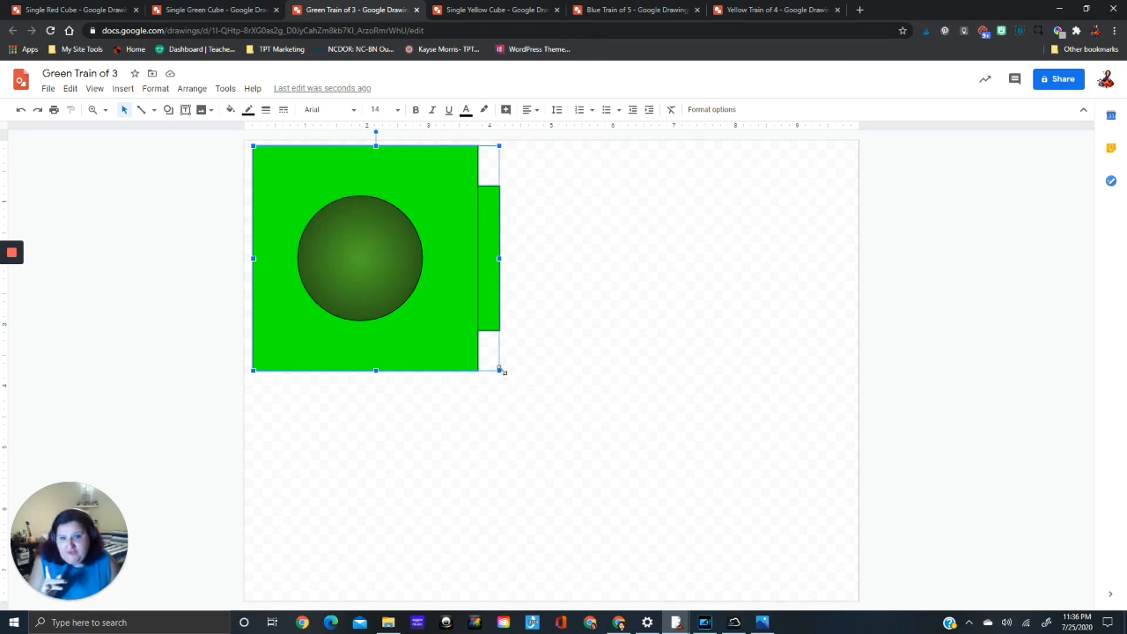
drag(500, 369, 526, 283)
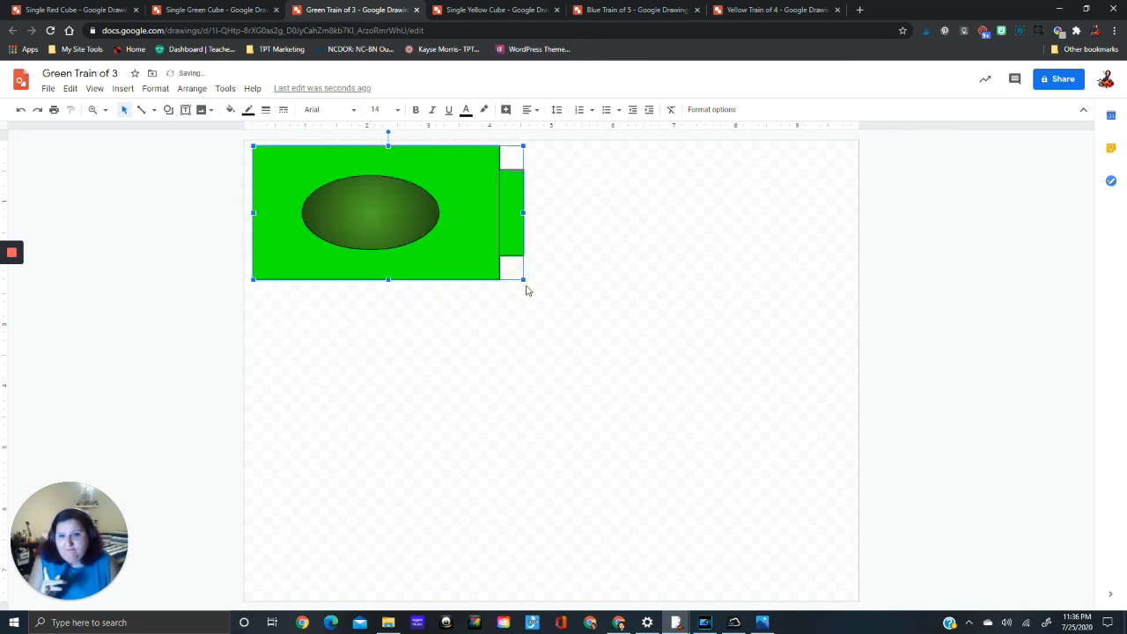
key(ctrl+z)
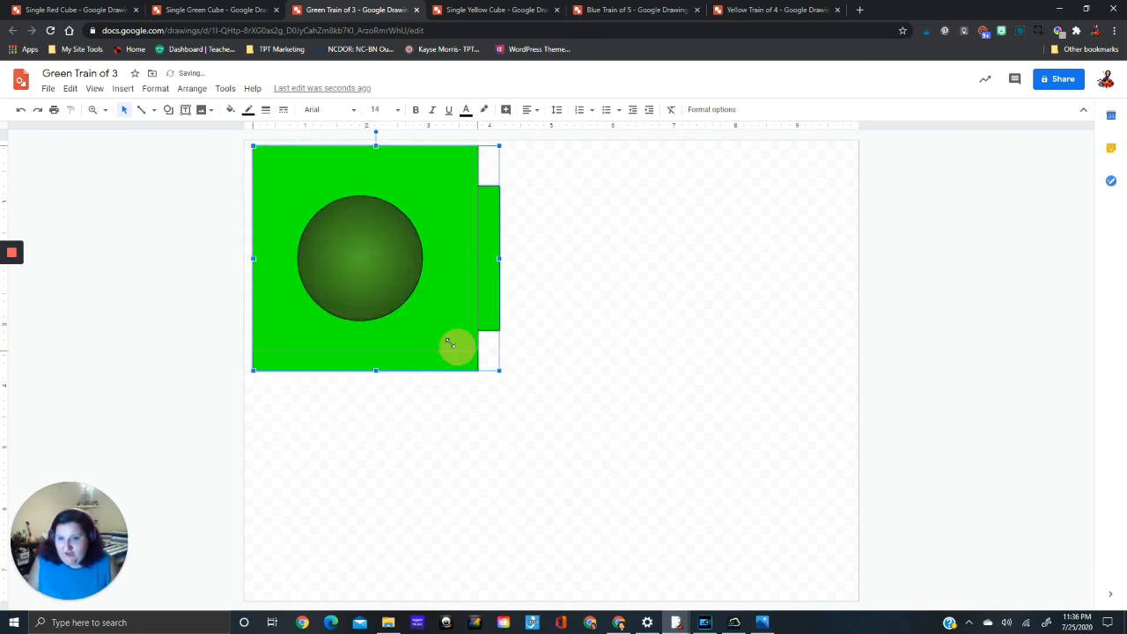
key(ctrl+z)
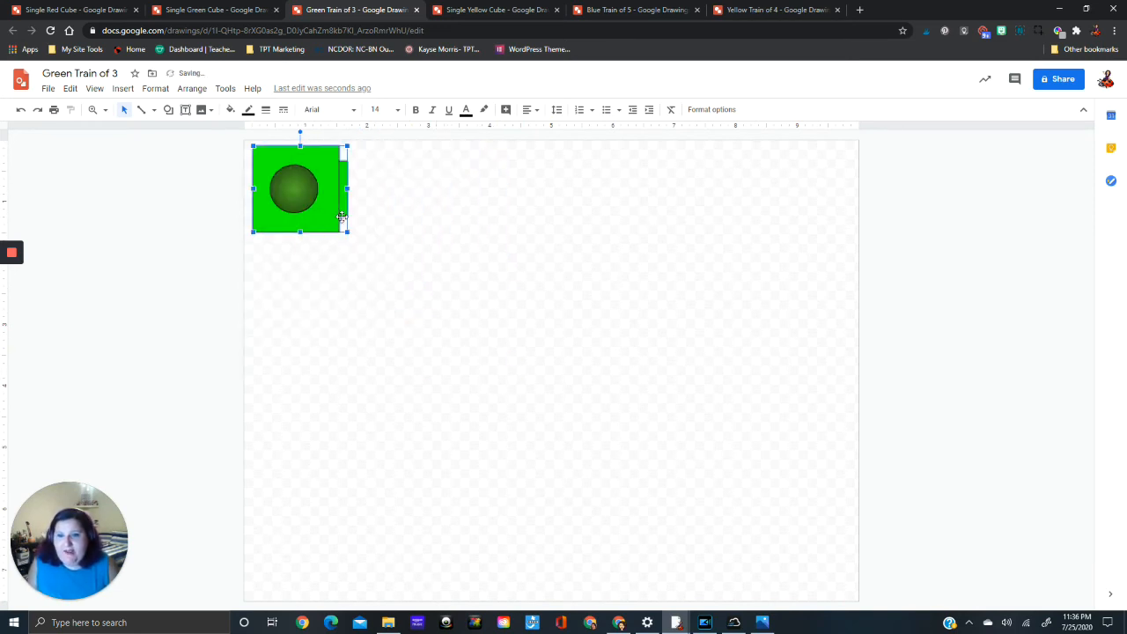
click(384, 189)
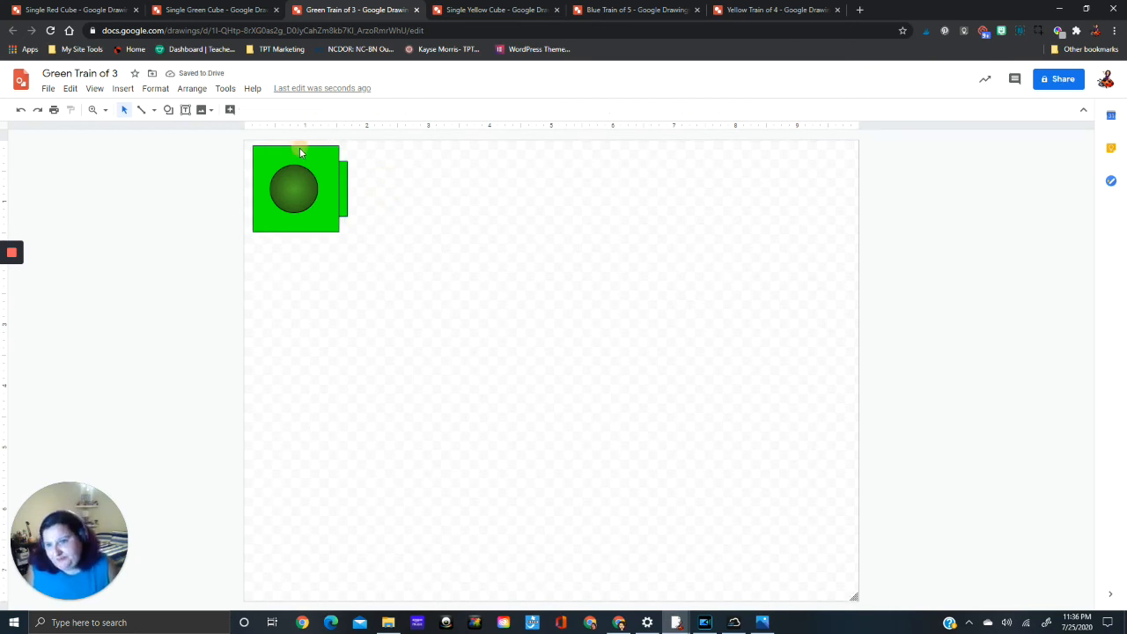
Step: Duplicate the green cube and place the copy directly to its right, over the first cube's connector
click(300, 153)
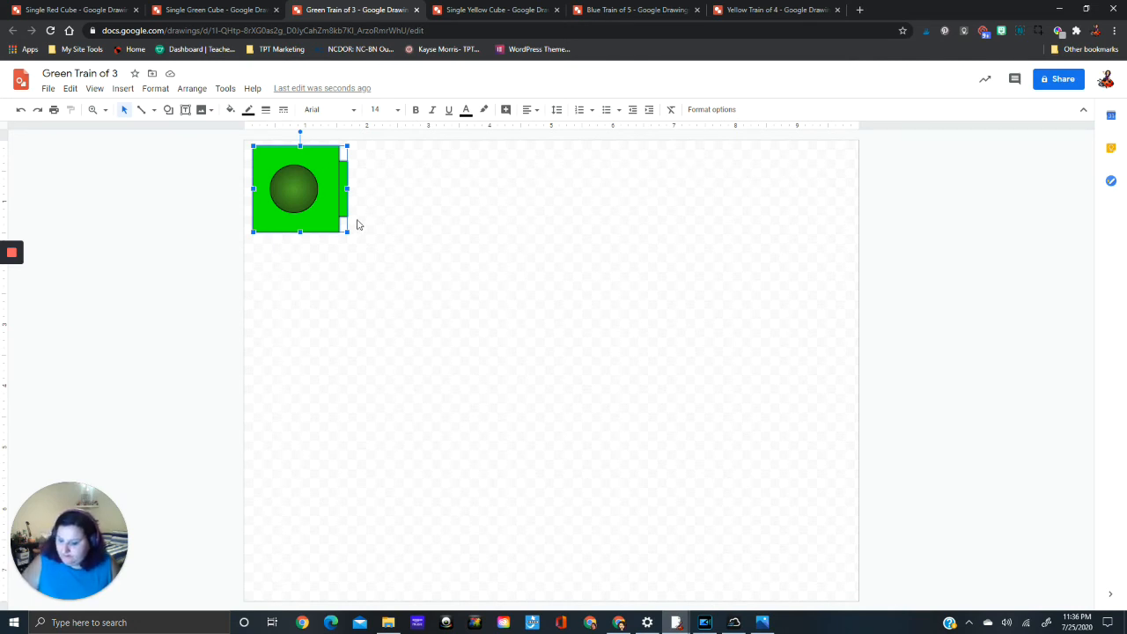
key(ctrl+d)
drag(313, 169, 362, 158)
click(494, 279)
Step: Select both green cubes and align them vertically to the middle
drag(396, 249, 249, 141)
right_click(324, 198)
mouse_move(396, 406)
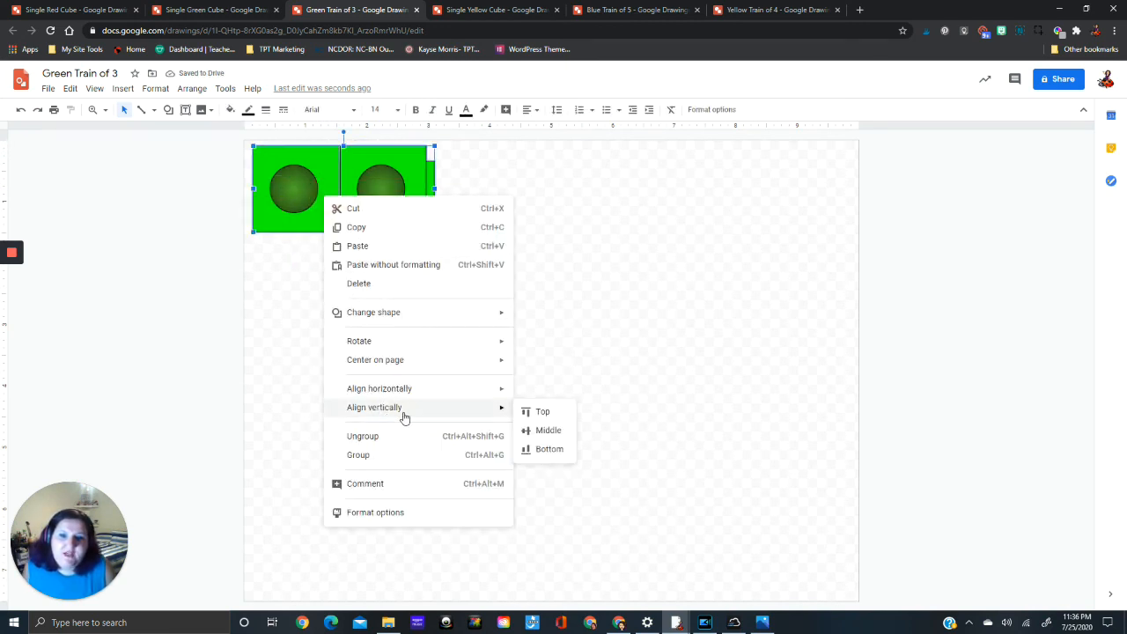
click(528, 431)
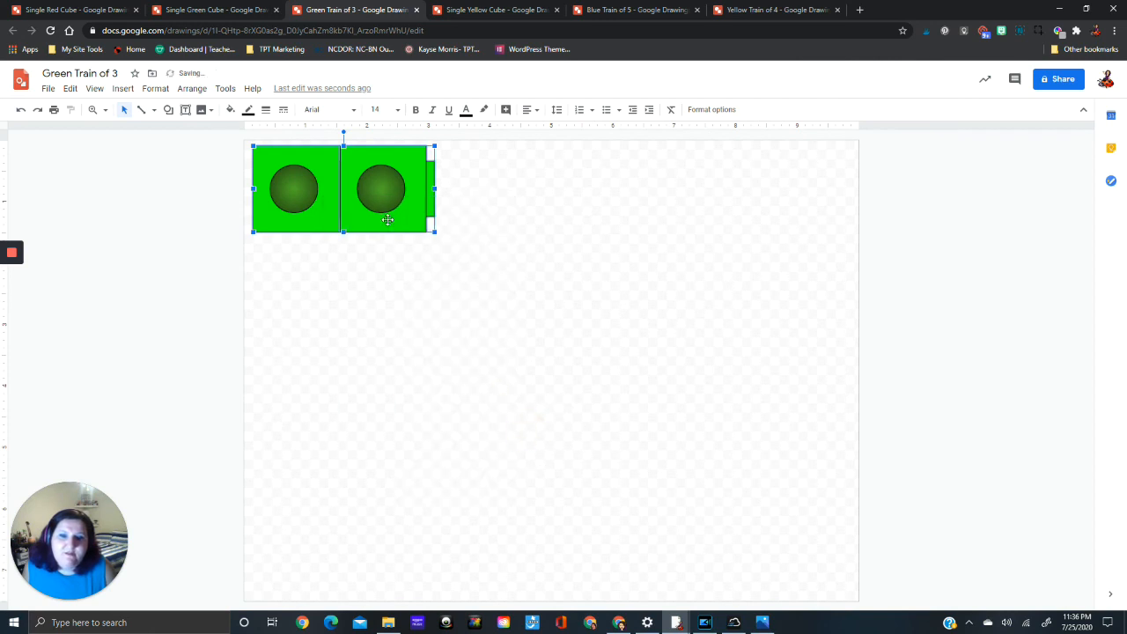
click(412, 280)
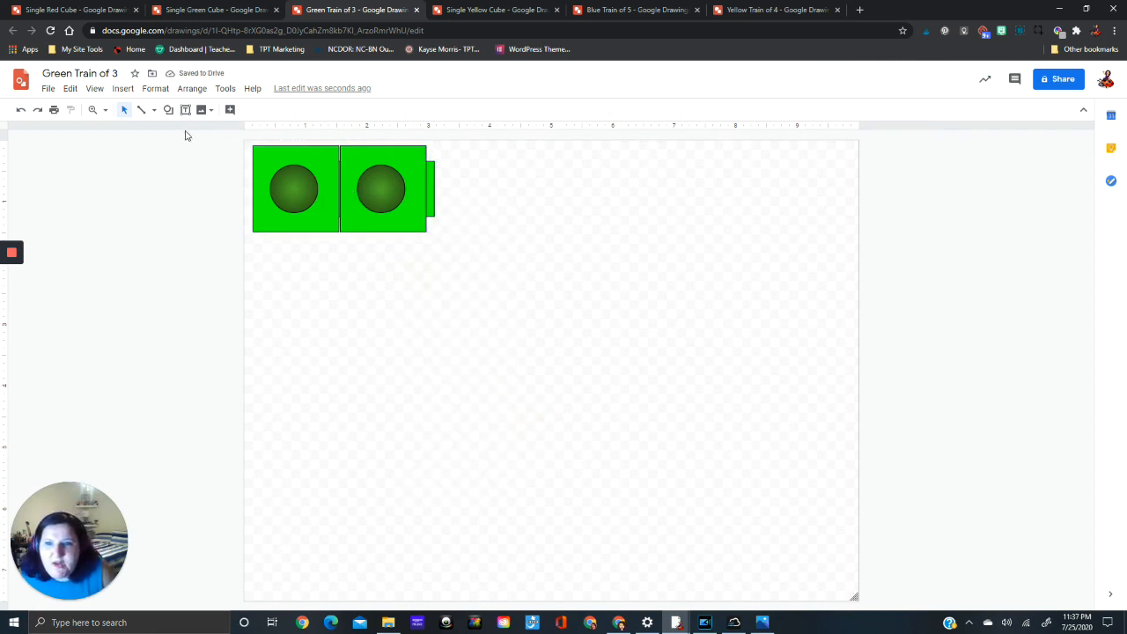
Step: Nudge the second green cube against the first so their adjoining borders overlap and the gap between them closes
click(95, 111)
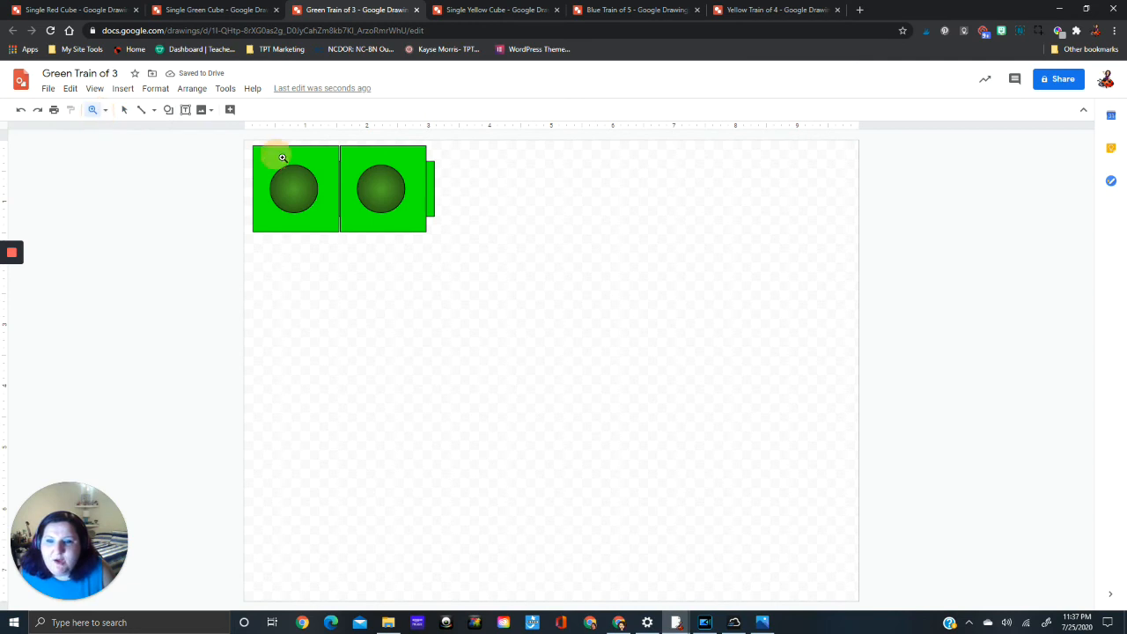
click(282, 158)
scroll(487, 254, up, 3)
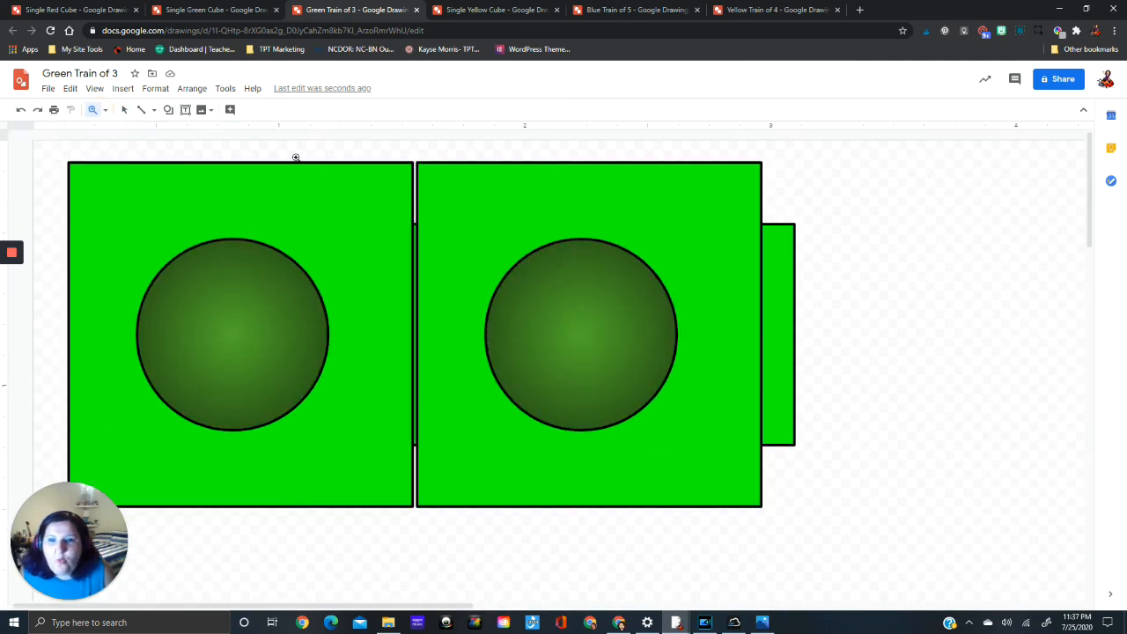
click(124, 111)
click(495, 194)
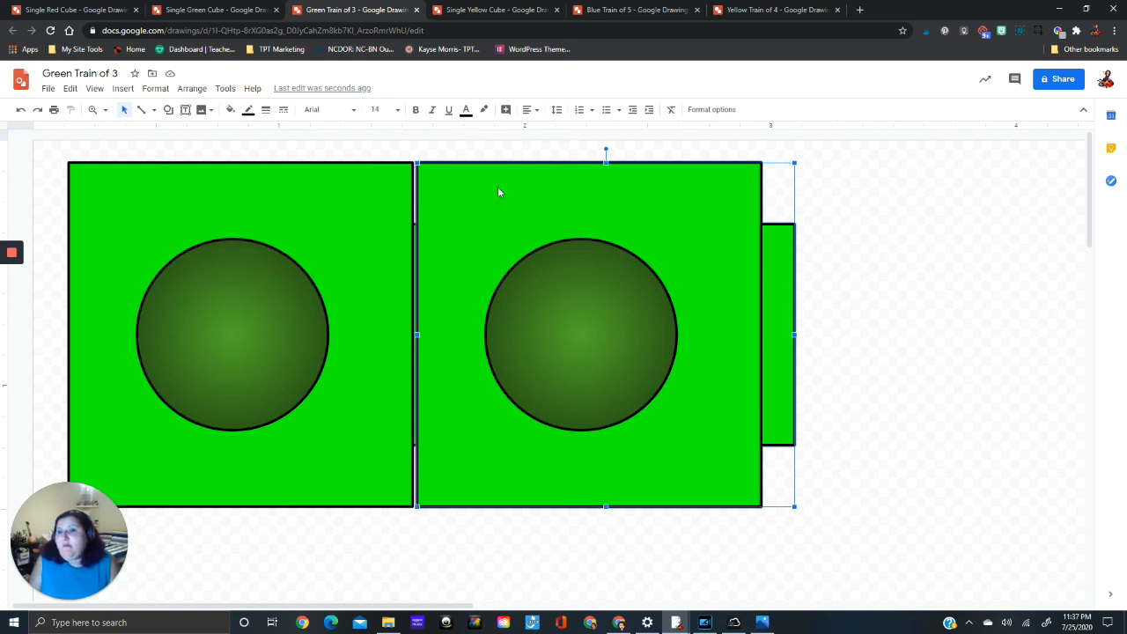
drag(498, 189, 499, 200)
key(ctrl+z)
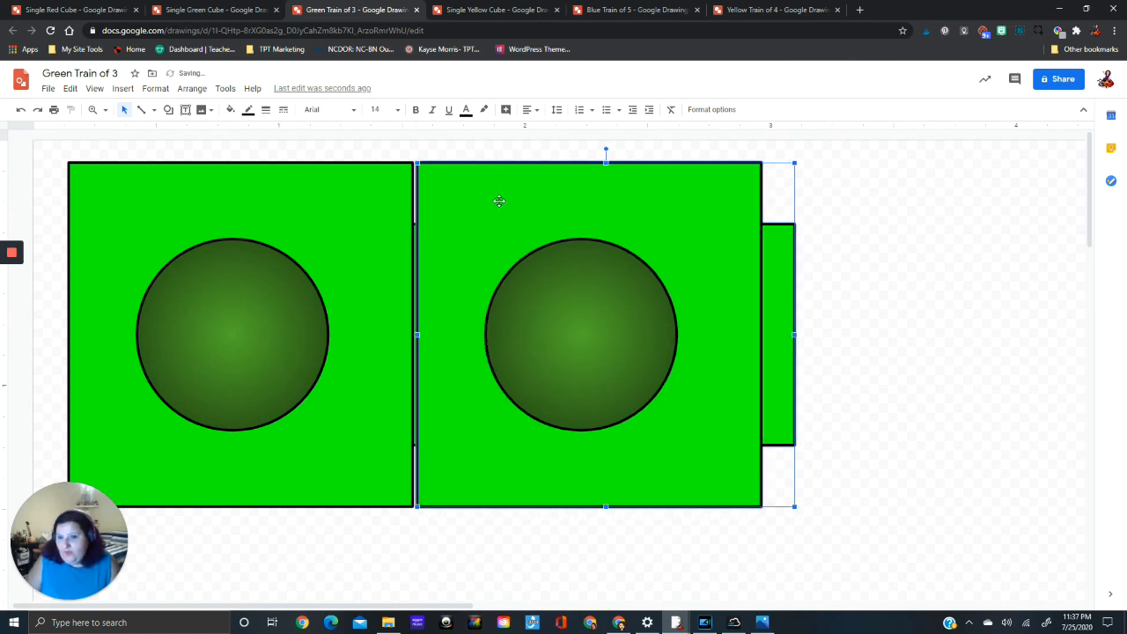
drag(509, 197, 478, 186)
click(867, 231)
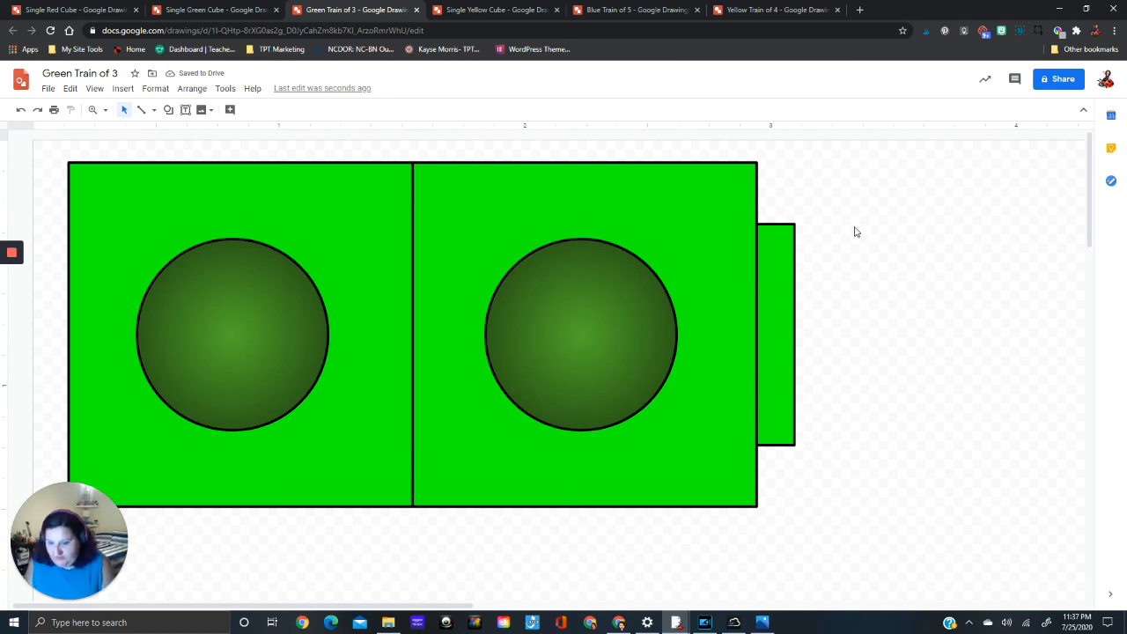
Step: Paste a third green cube and place it flush against the second cube's right side, over its connector
click(106, 110)
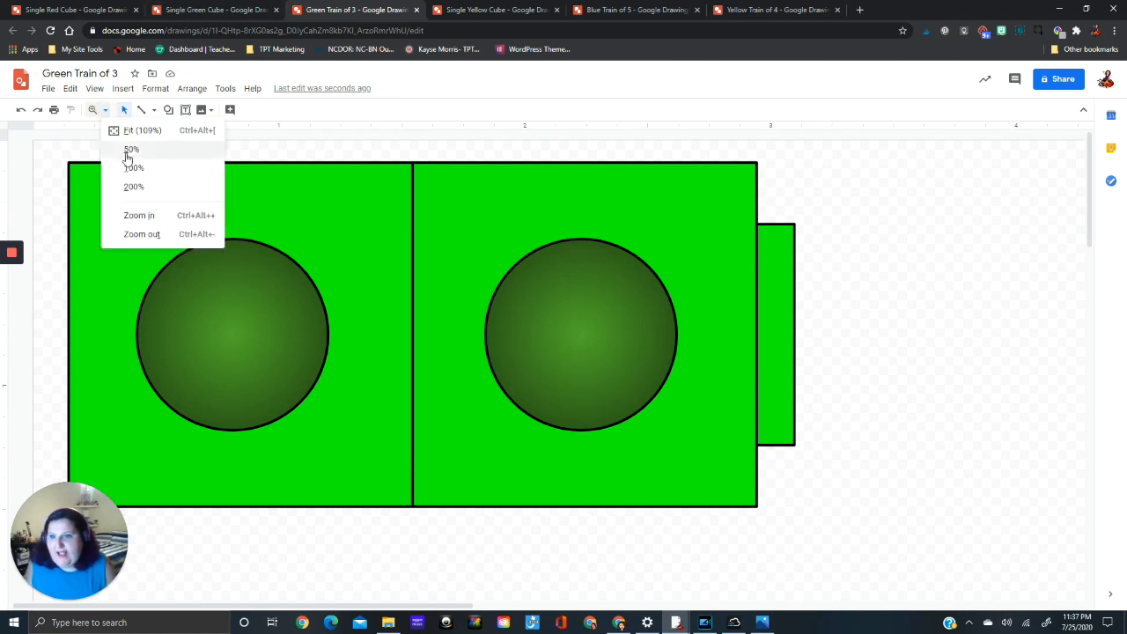
click(133, 130)
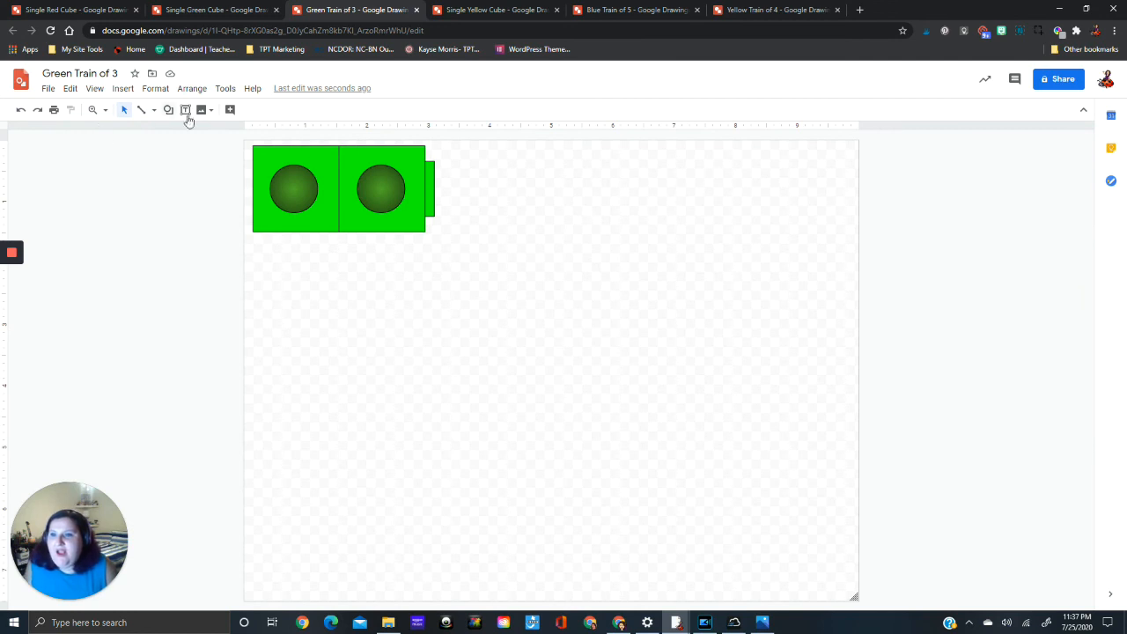
key(ctrl+v)
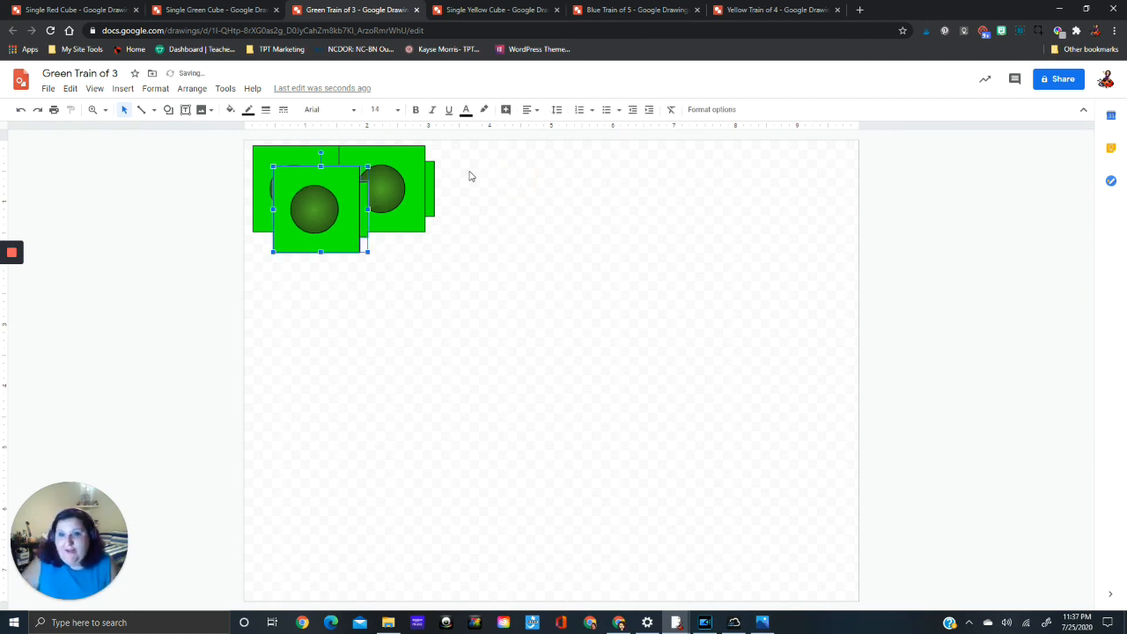
drag(354, 174, 440, 160)
click(559, 181)
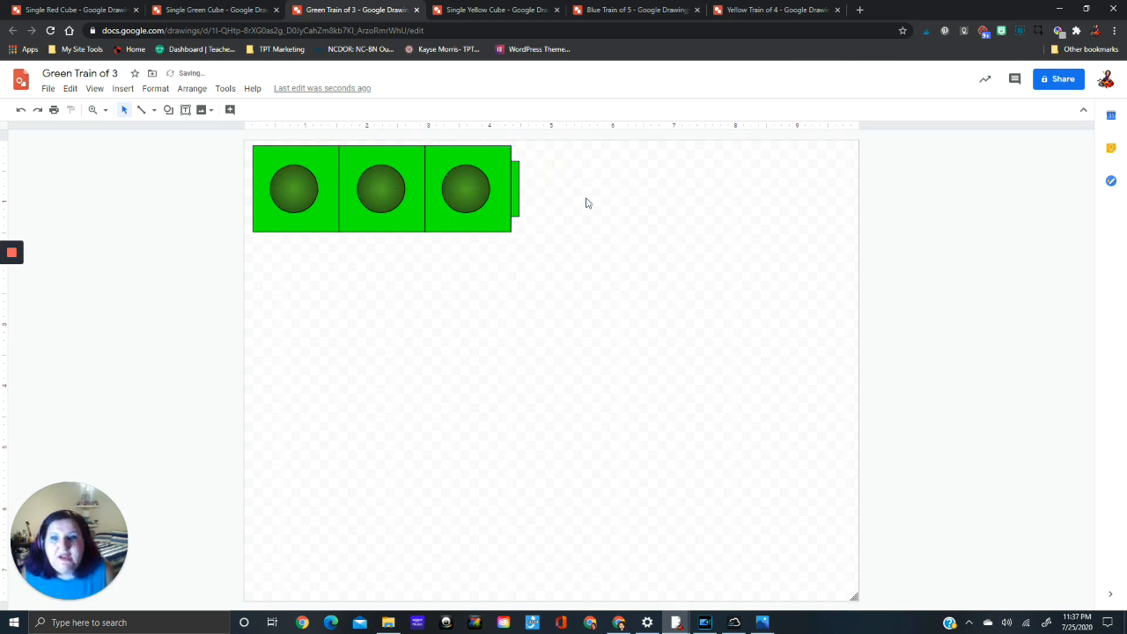
Step: Group the three green cubes into one object and shrink the canvas to fit closely around the train
drag(589, 235, 236, 162)
right_click(290, 201)
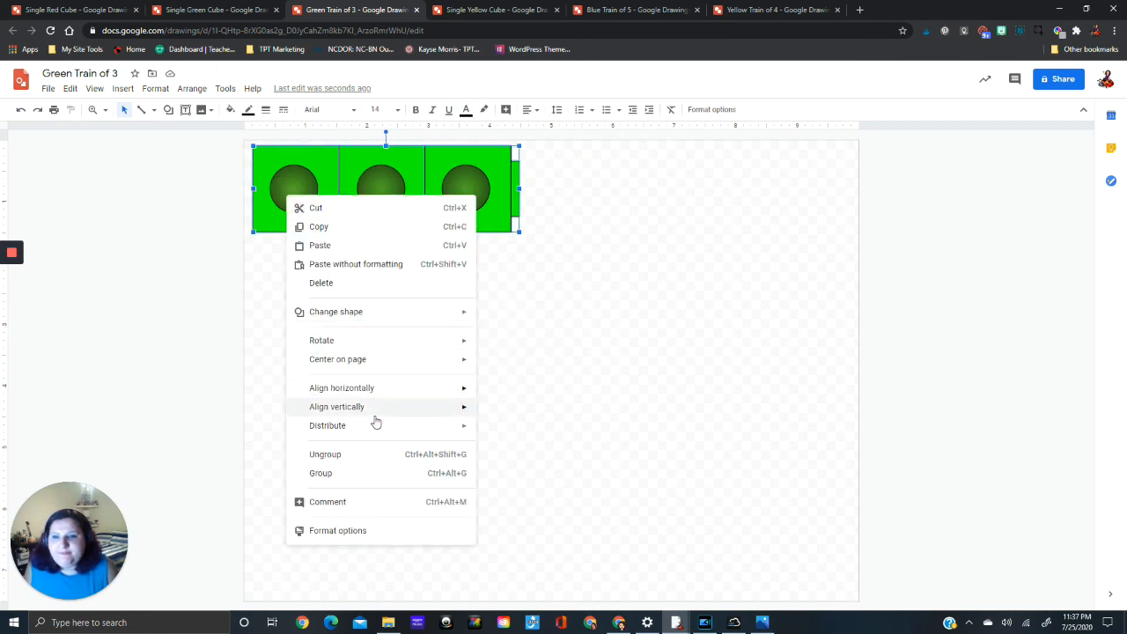
click(370, 473)
click(661, 352)
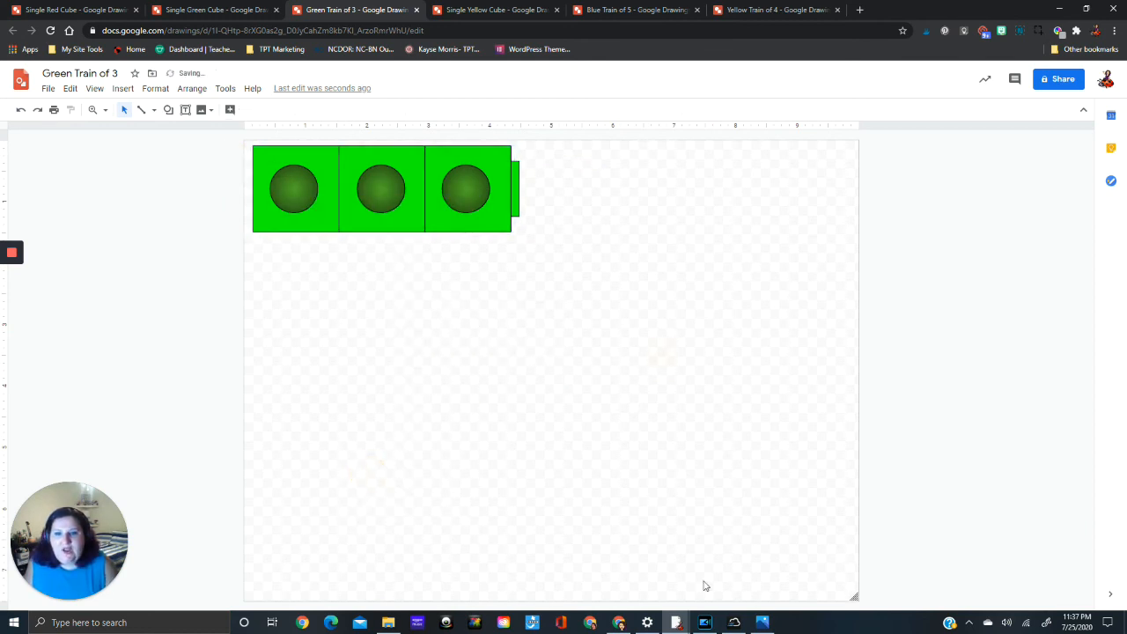
mouse_move(856, 595)
mouse_down()
mouse_move(646, 432)
mouse_move(534, 239)
mouse_move(522, 238)
mouse_up()
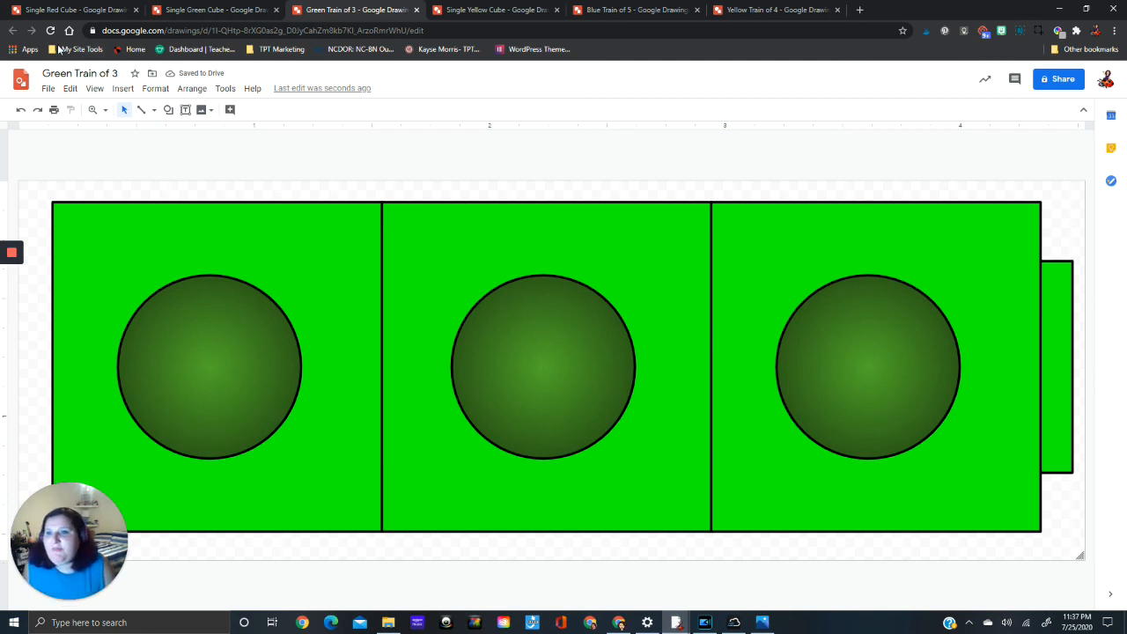
Step: Download the green train as a PNG image, view the downloaded file, and close the viewer
click(49, 89)
mouse_move(88, 204)
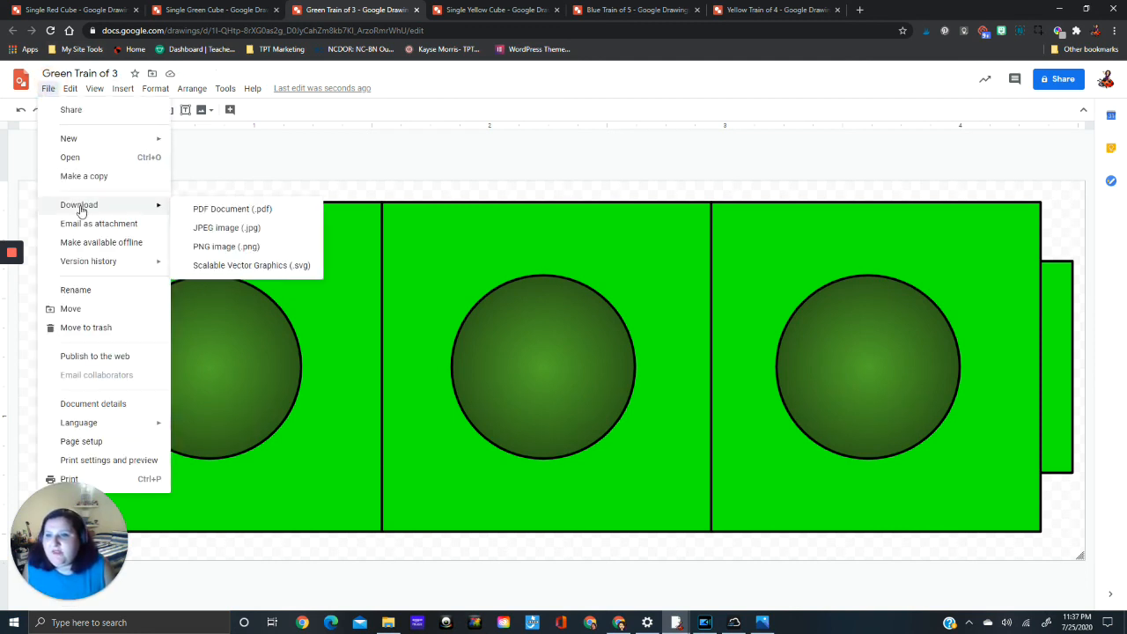
click(227, 248)
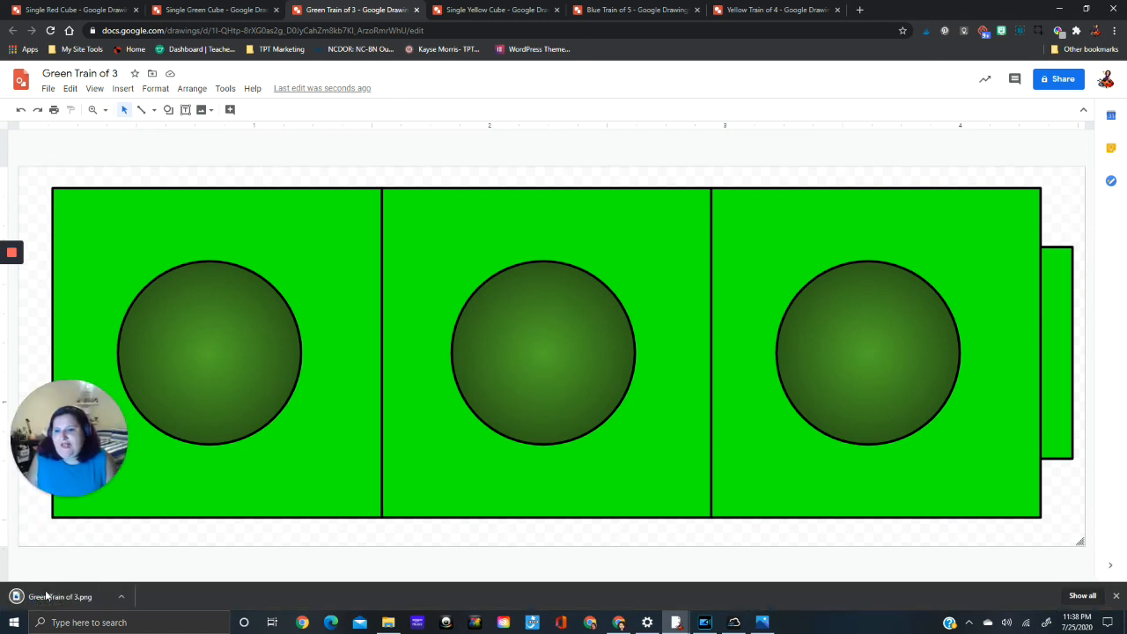
click(45, 596)
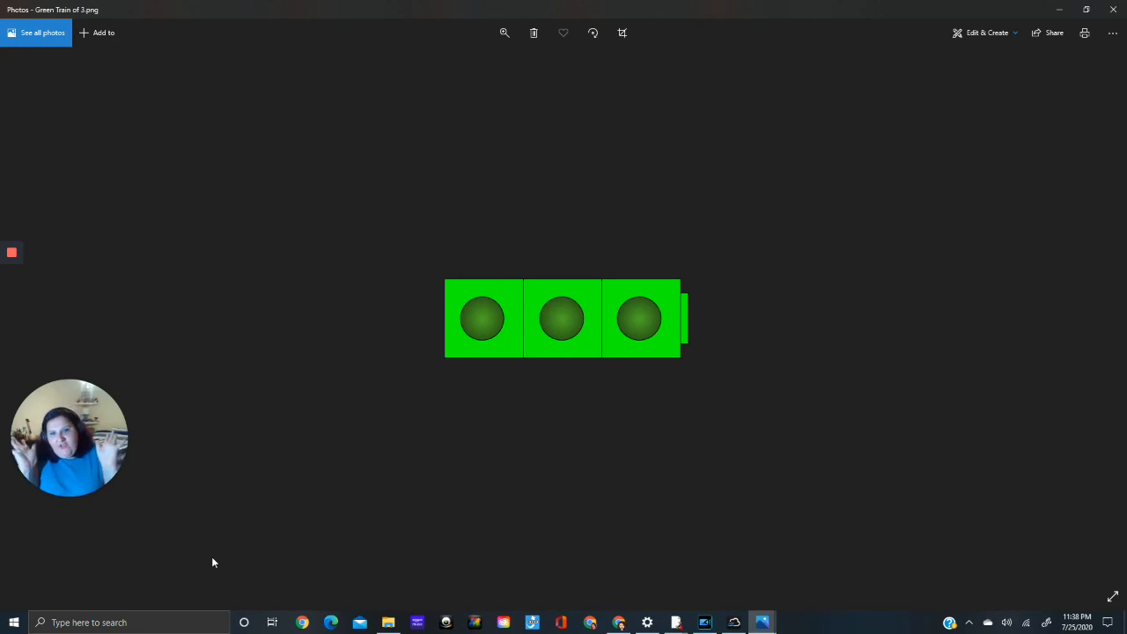
click(1114, 11)
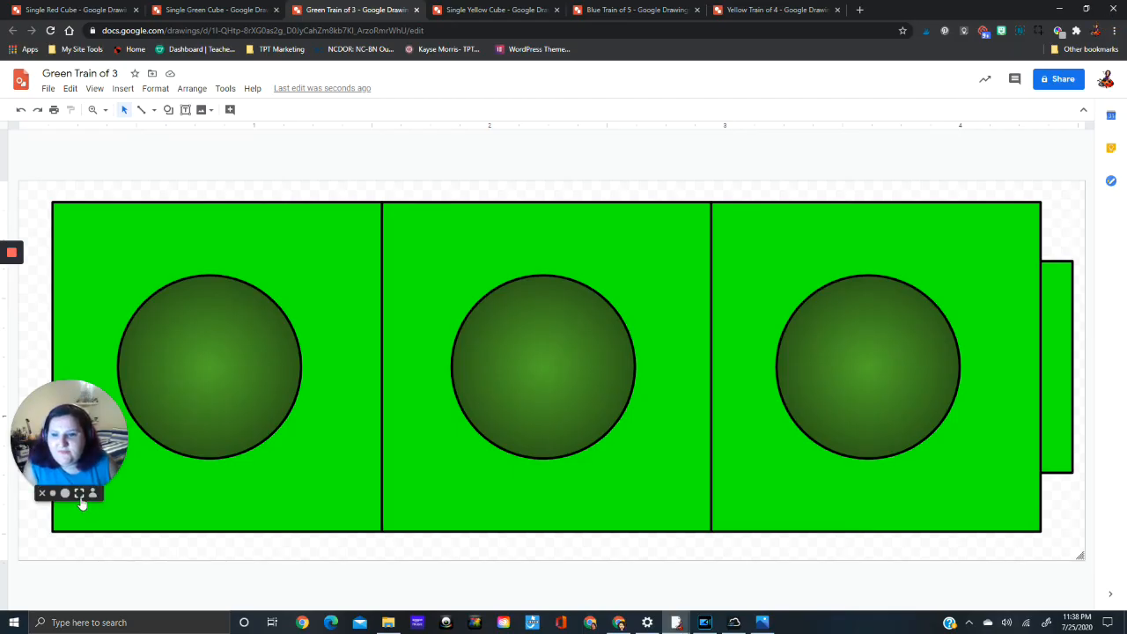
click(80, 494)
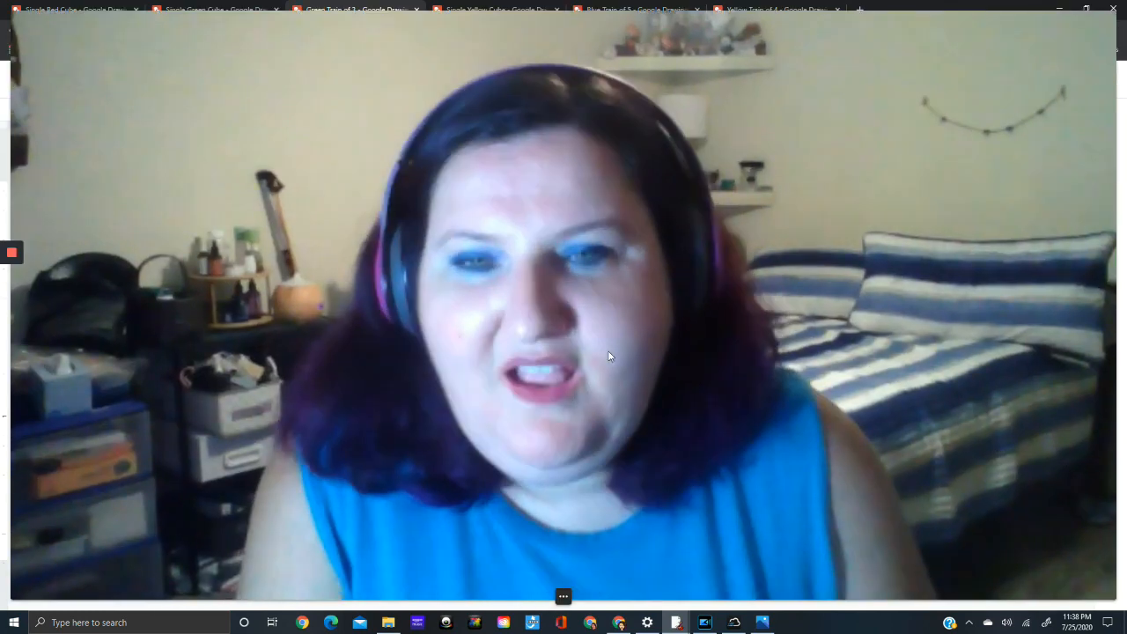